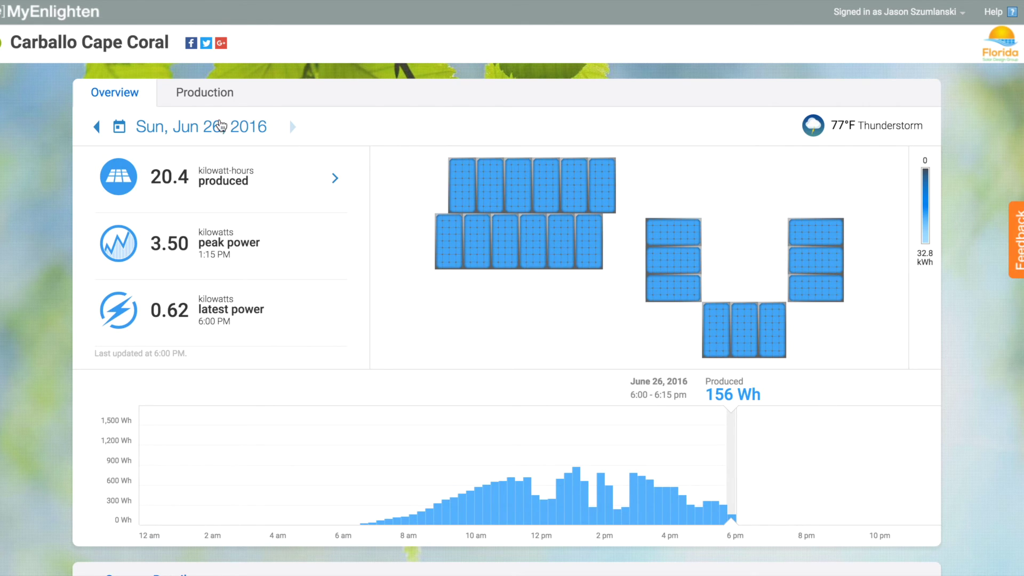
Step back day by day from June 25 to June 18, 2016 on the Overview
click(97, 128)
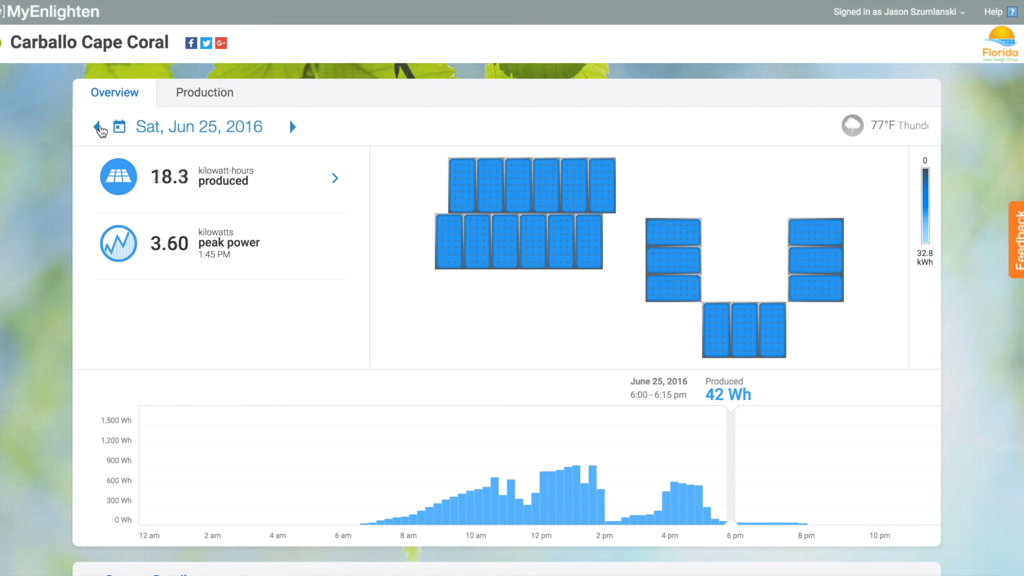
click(97, 127)
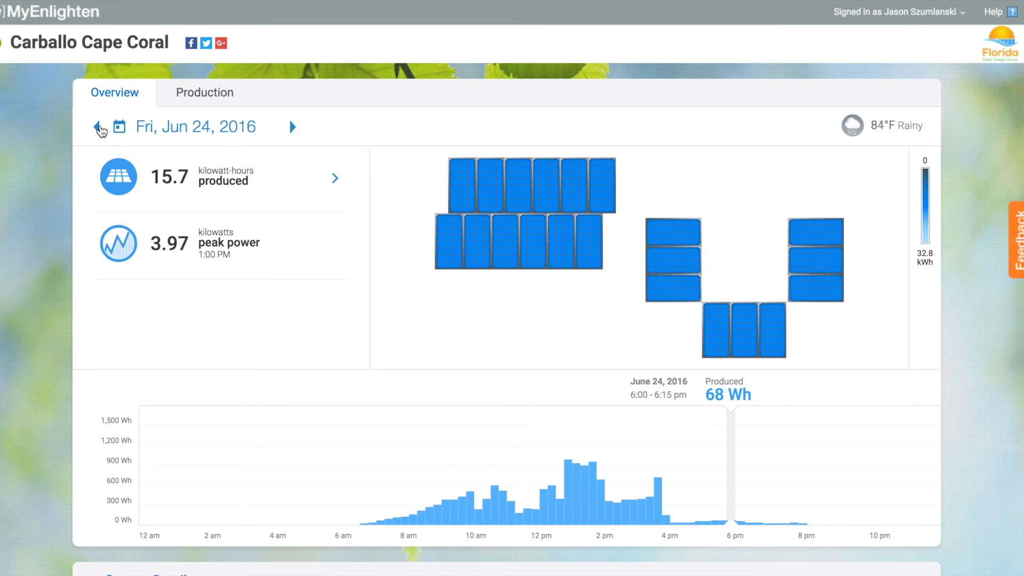
click(98, 127)
click(98, 128)
click(97, 127)
click(97, 127)
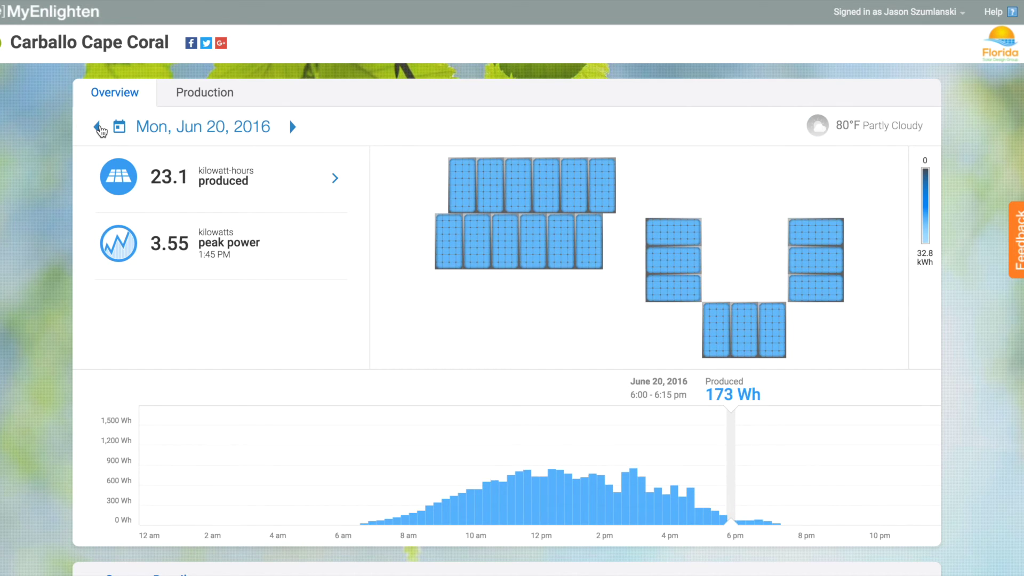
click(98, 128)
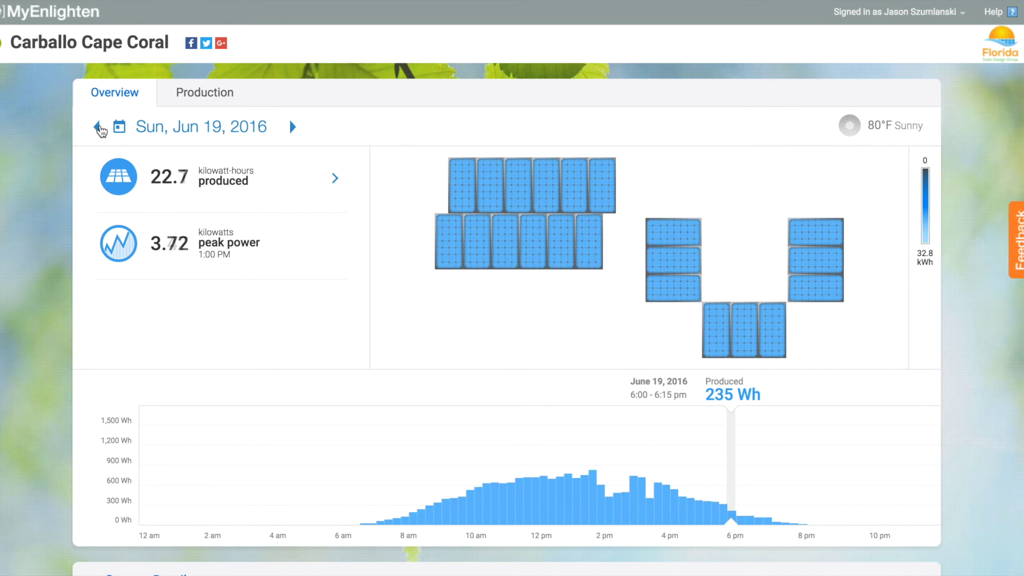
click(97, 128)
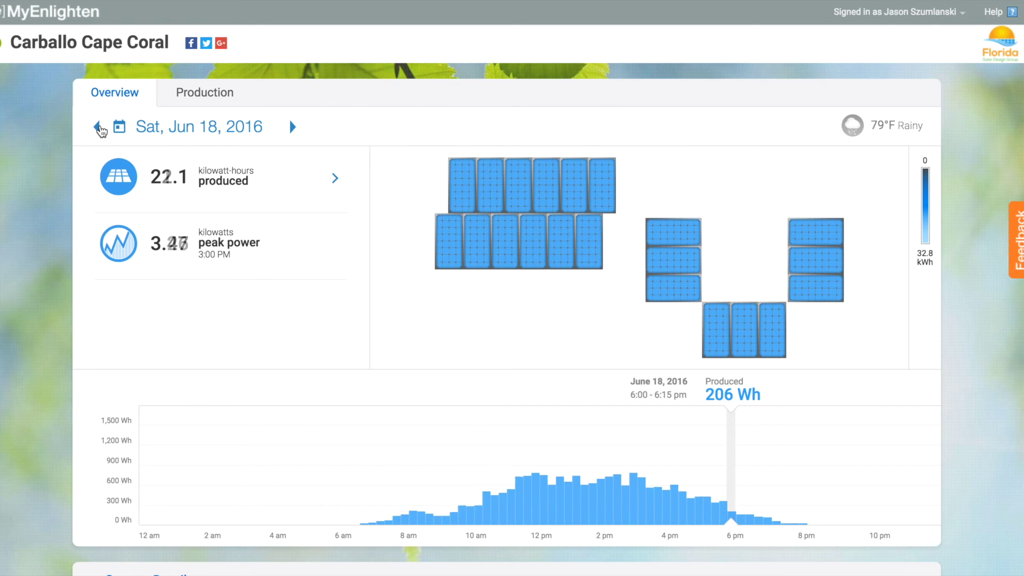
Reach Friday, June 17, 2016, check its weather history, and view the hourly production heat map
click(98, 128)
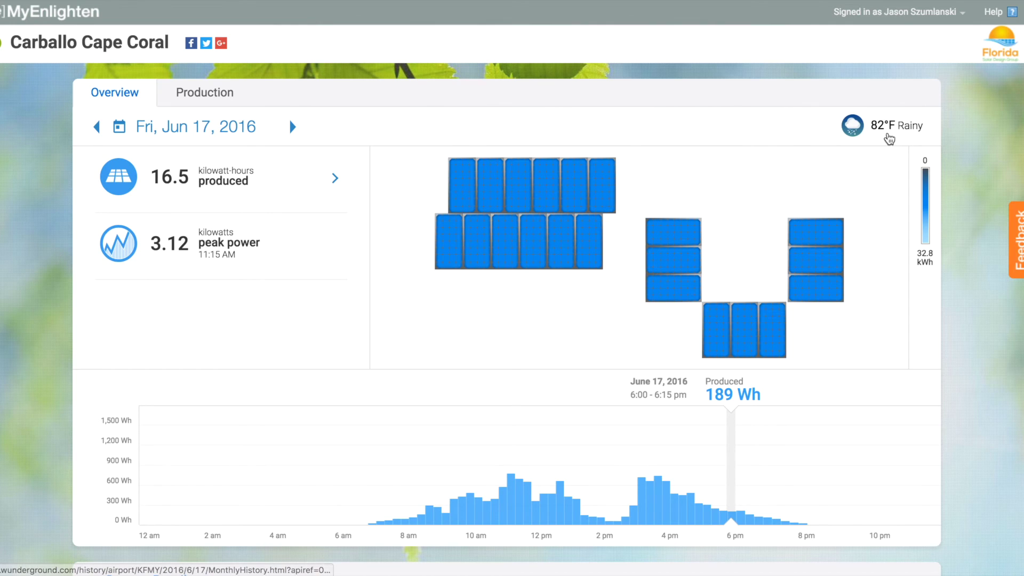
click(877, 135)
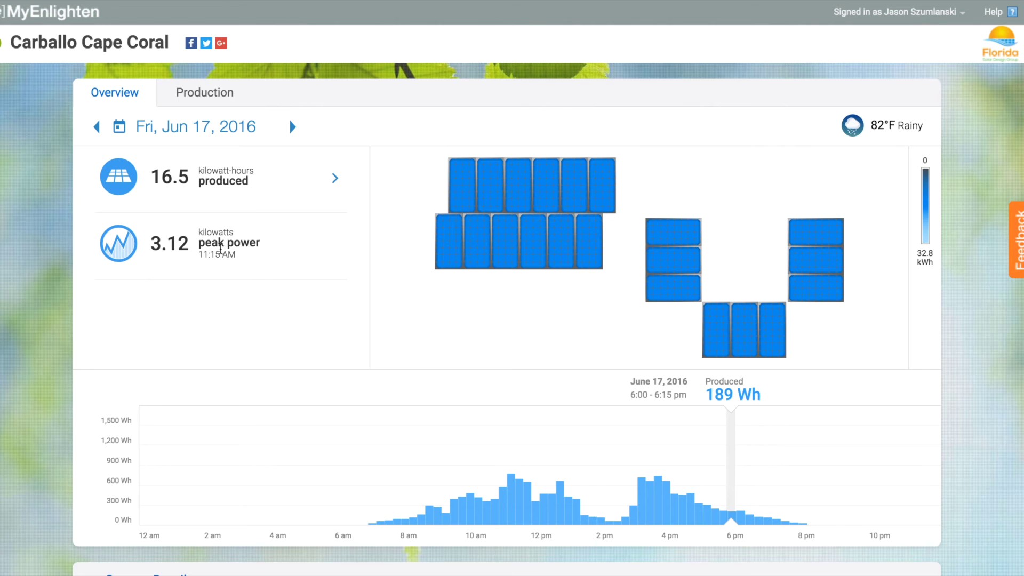
click(206, 103)
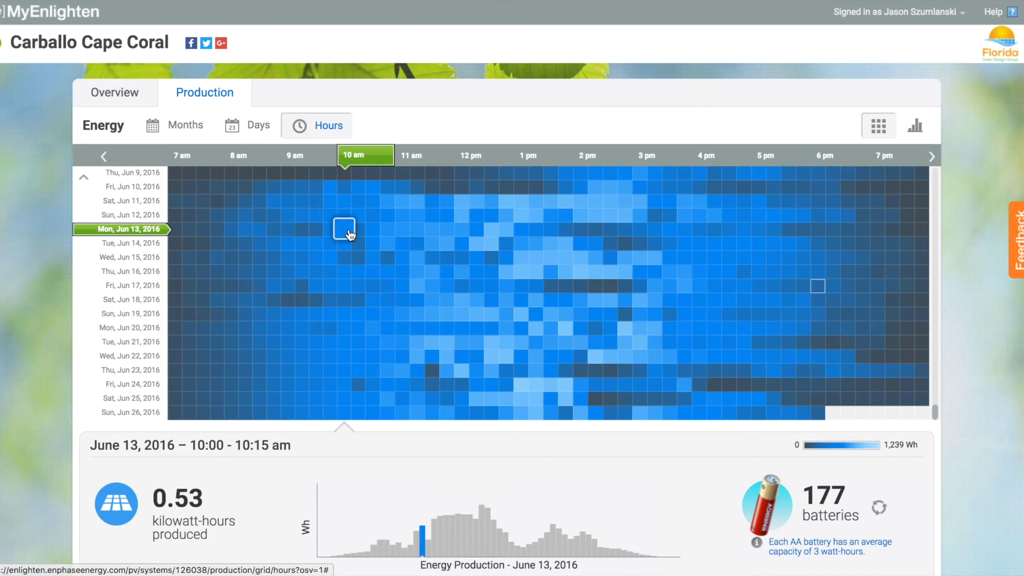
Scroll the hourly production heat map back through May and April to late March
scroll(165, 336, left, 5)
scroll(165, 336, up, 3)
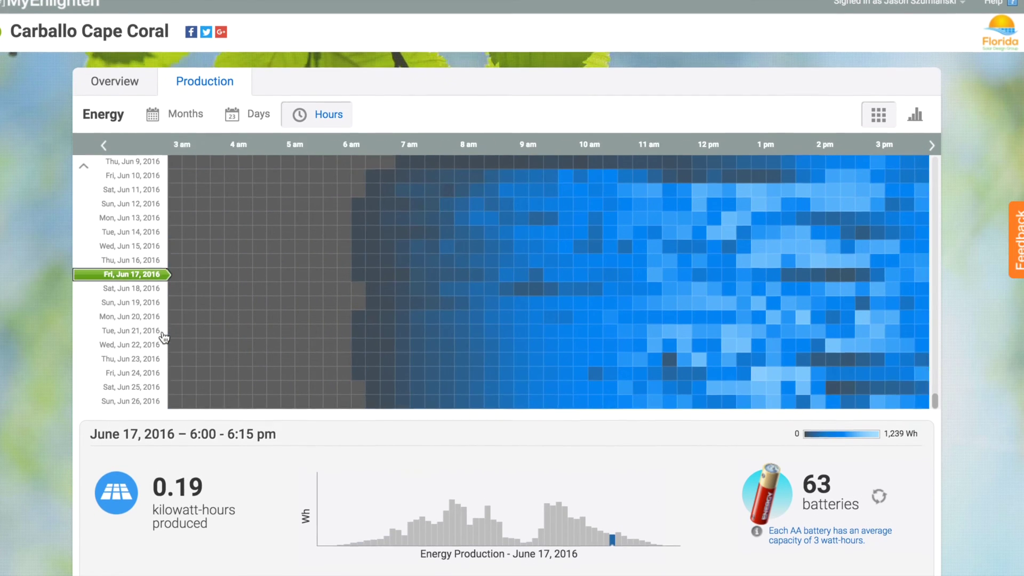
scroll(164, 336, up, 5)
scroll(164, 337, right, 5)
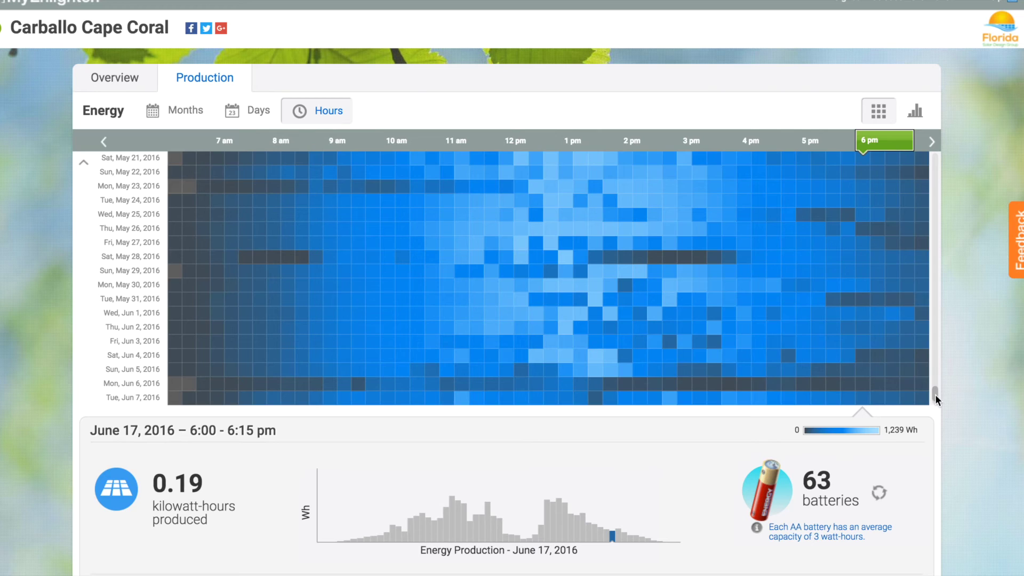
drag(935, 395, 933, 414)
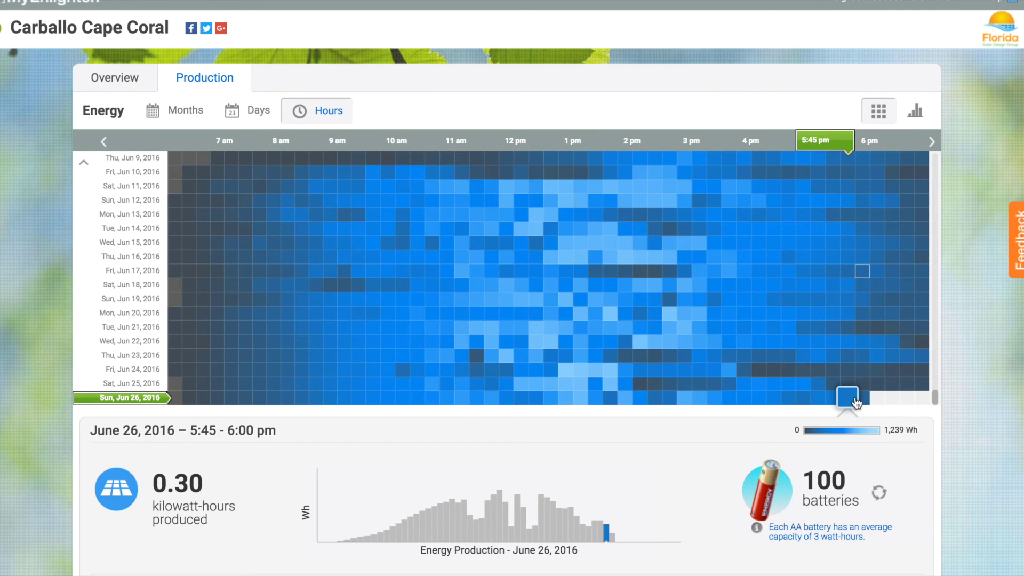
click(932, 326)
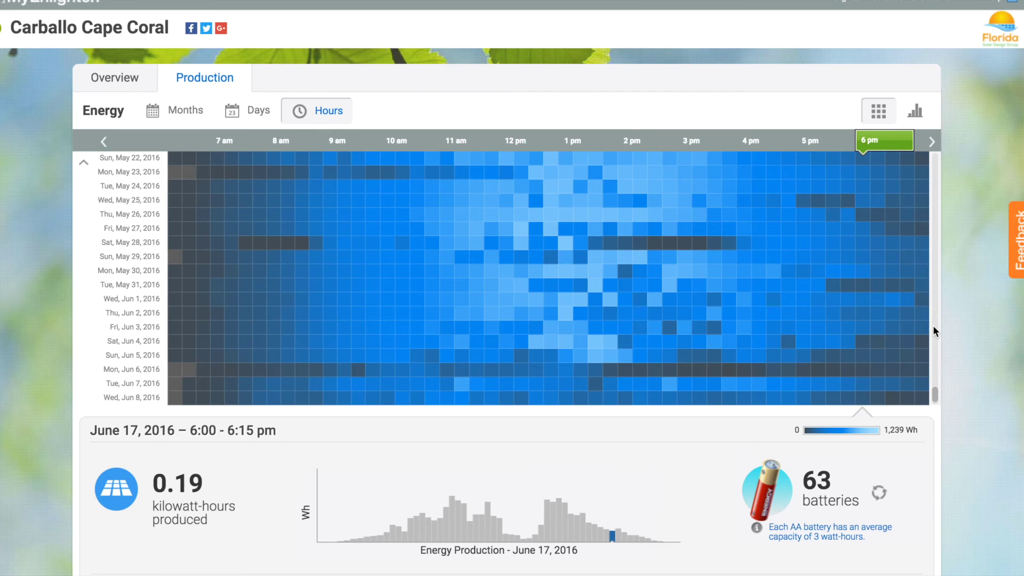
click(933, 326)
click(933, 326)
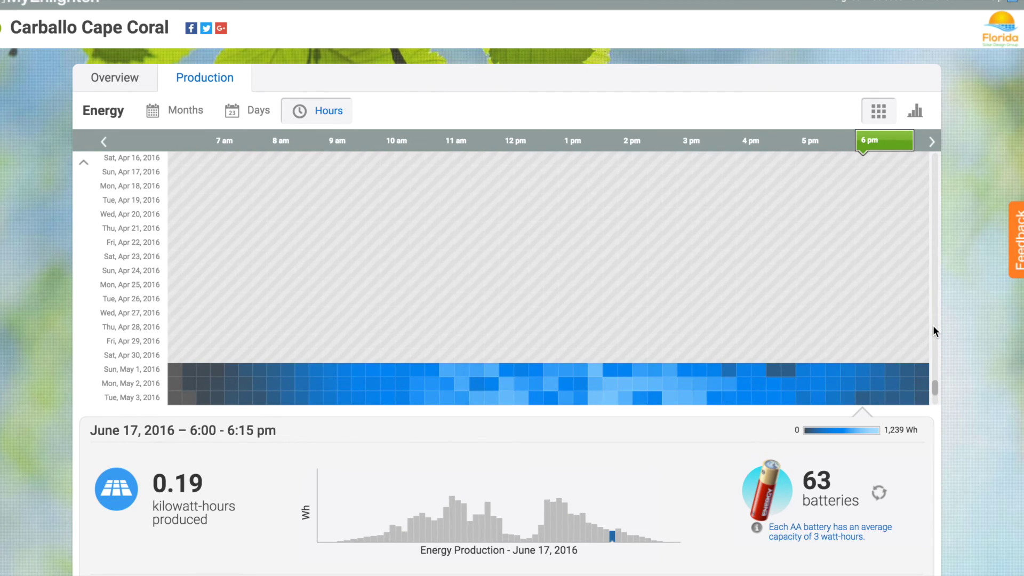
click(932, 326)
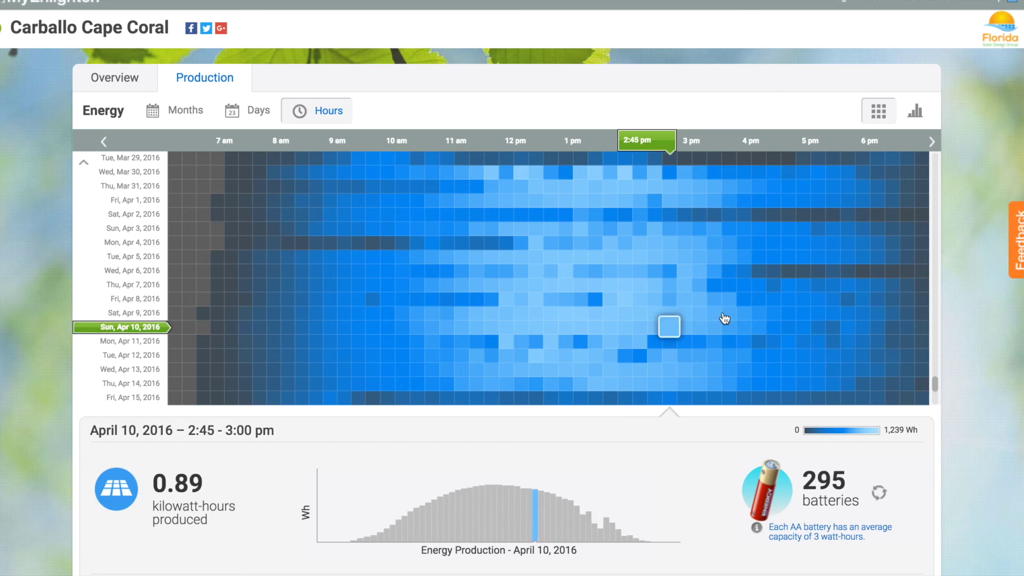
Bring late February into view and chart February 24's early-morning production as bars
click(937, 212)
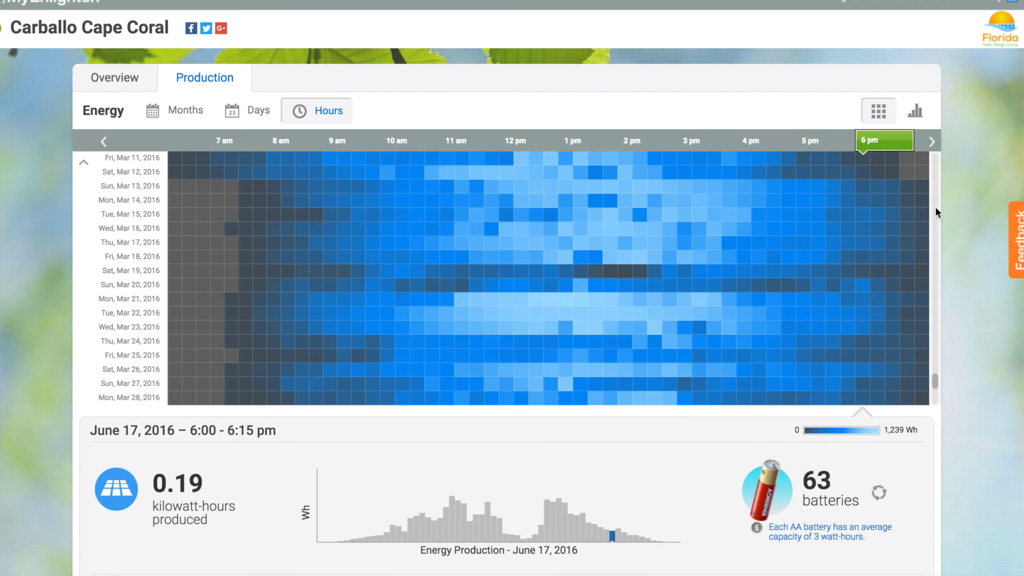
click(935, 209)
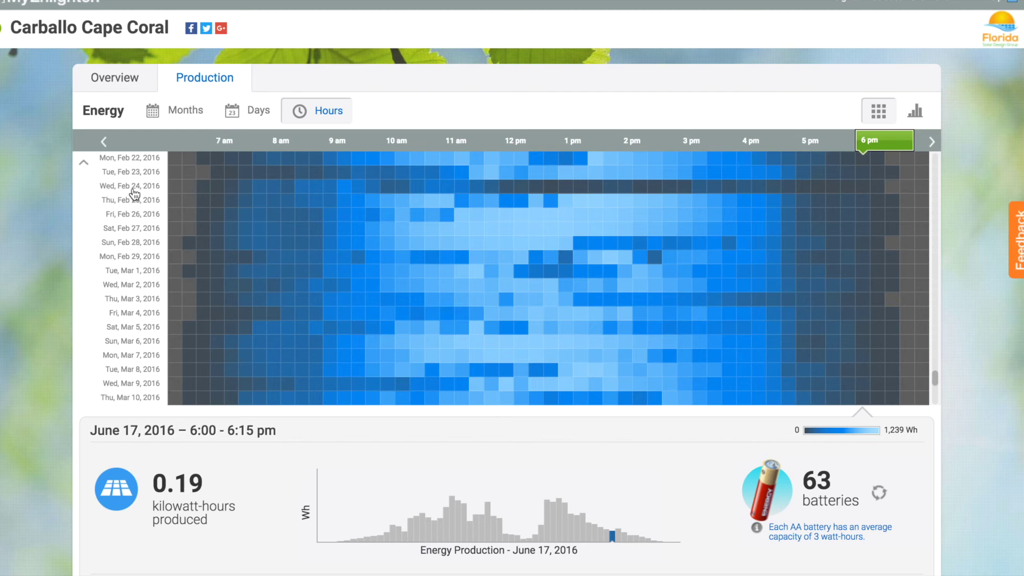
click(254, 190)
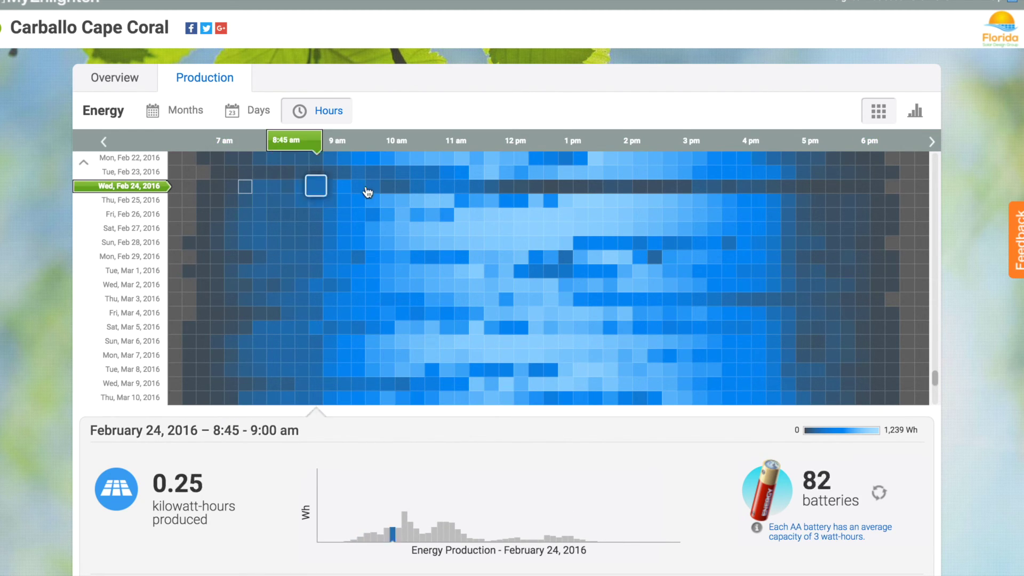
click(921, 121)
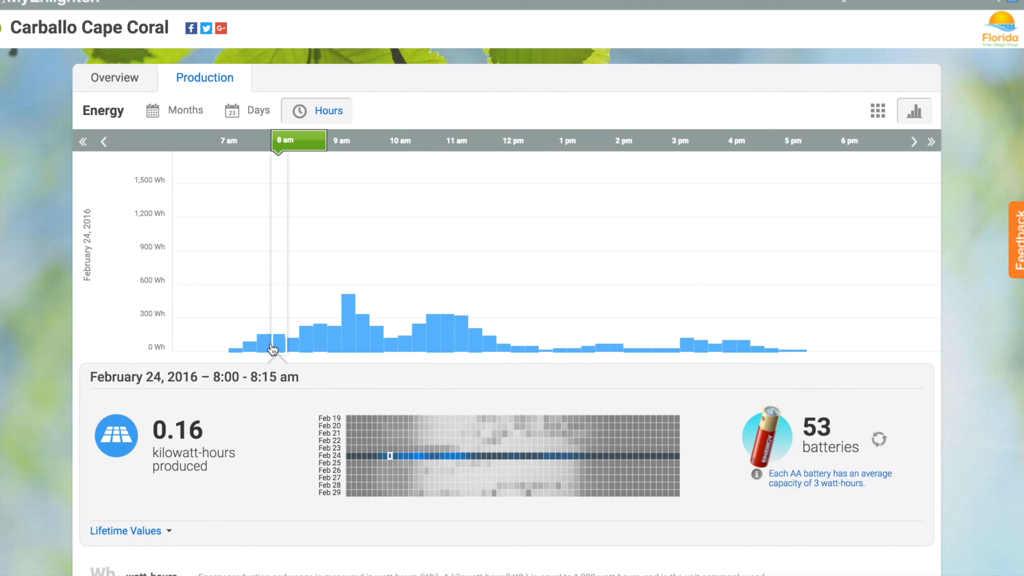
Switch between 2016 monthly totals and February 2016 daily totals, ending on February's daily bars
click(240, 109)
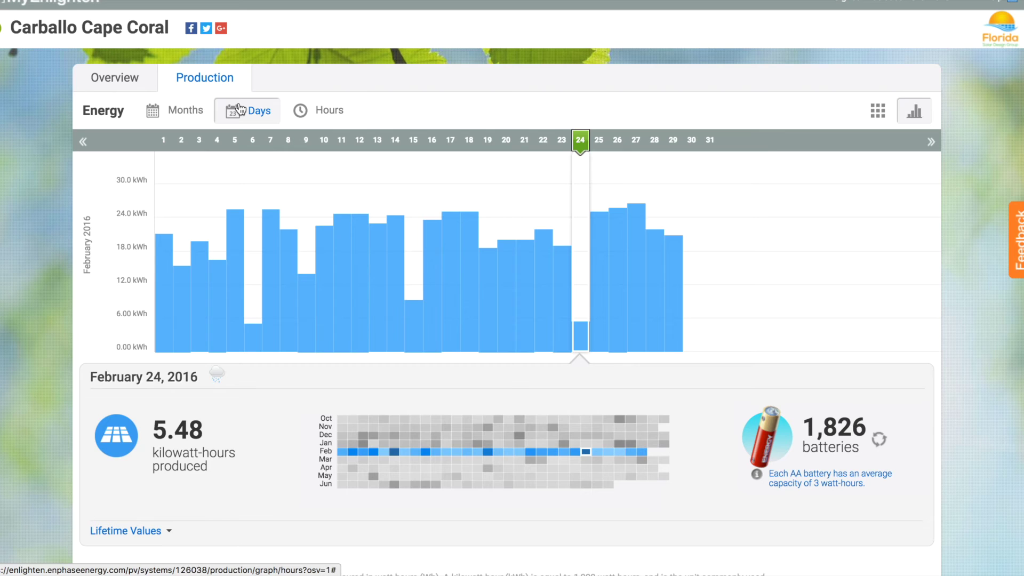
click(193, 112)
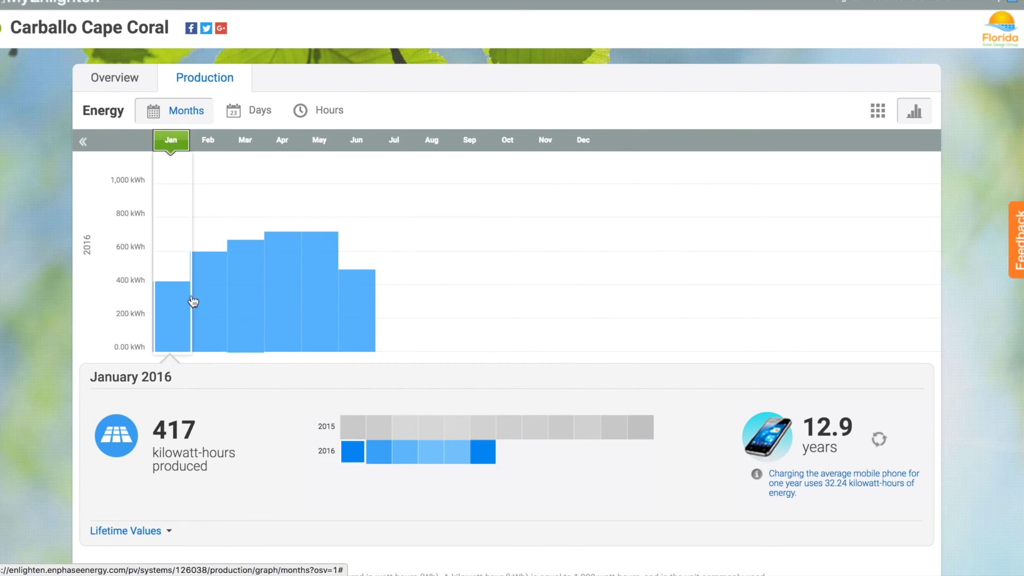
scroll(379, 304, left, 5)
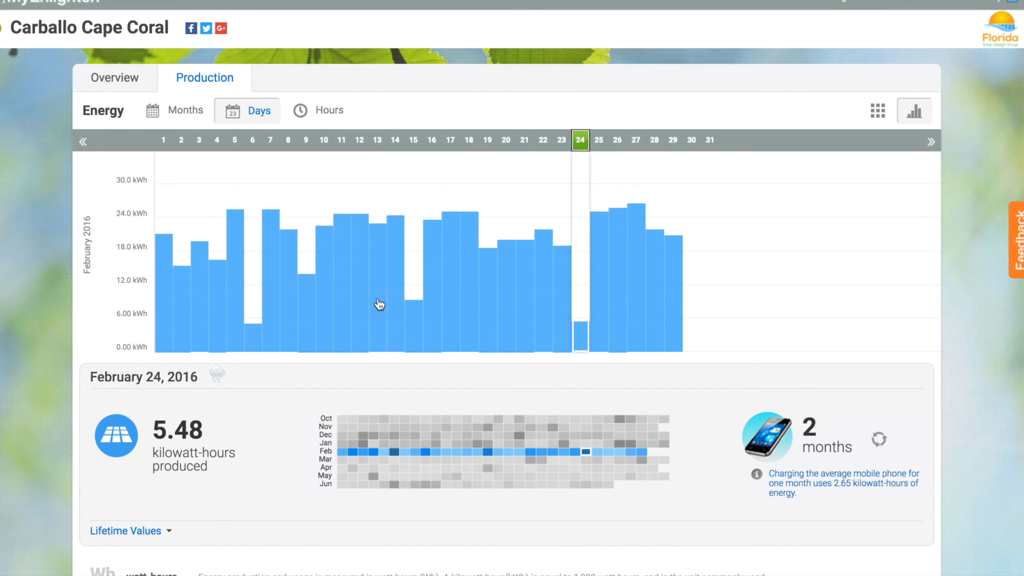
scroll(379, 304, left, 2)
scroll(379, 305, left, 5)
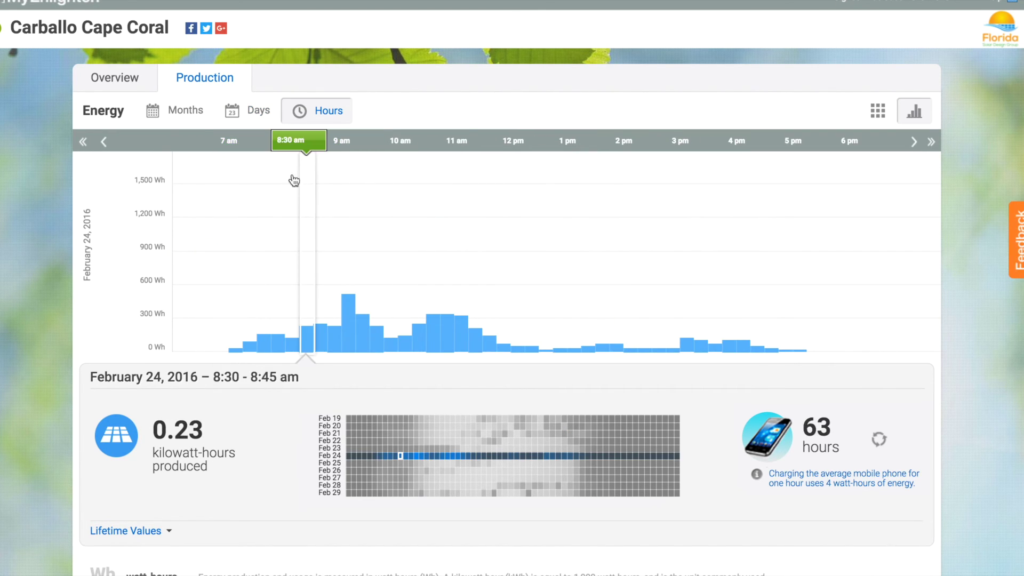
click(181, 111)
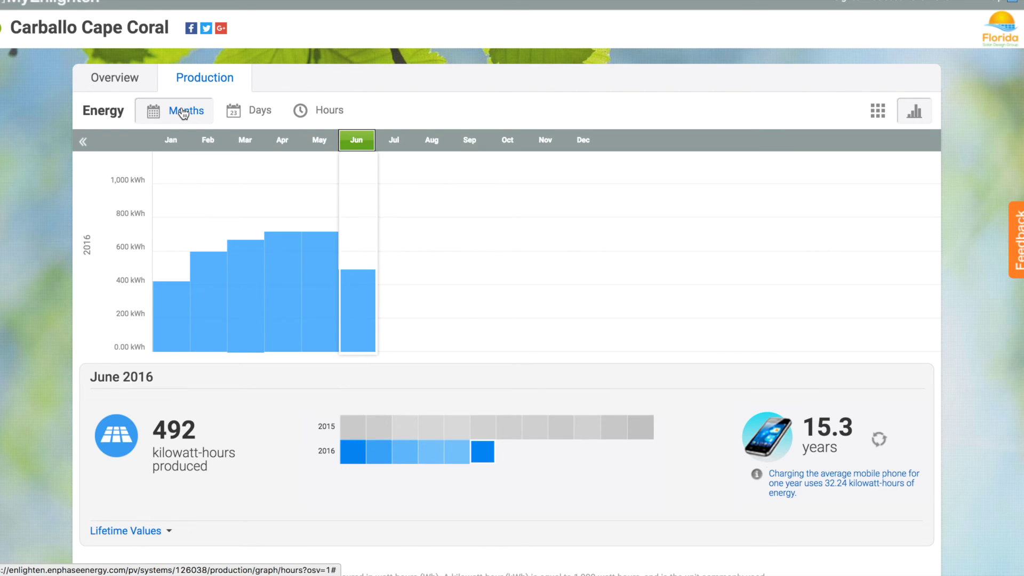
click(263, 110)
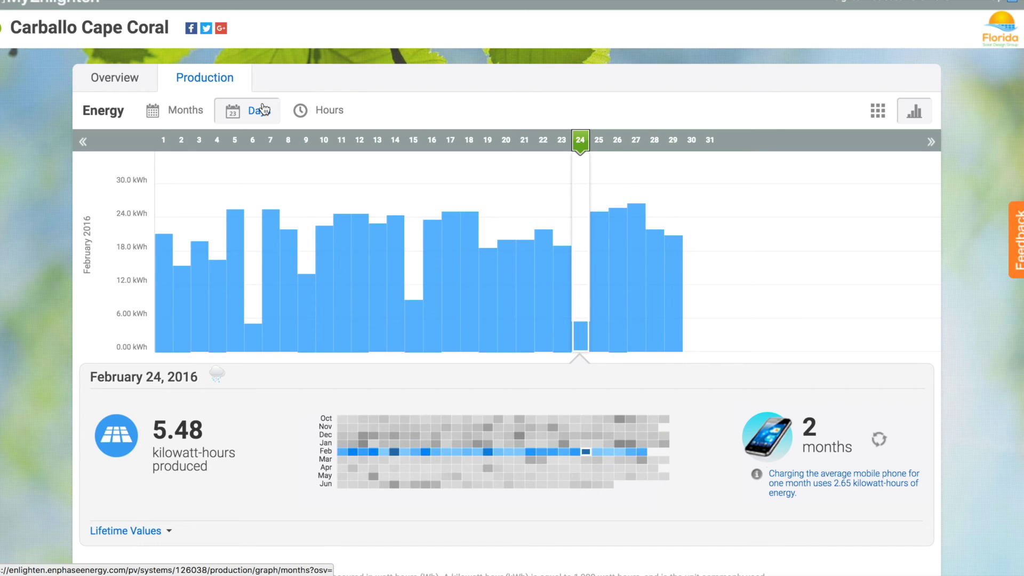
Check February 27's 26.8 kWh total and its hourly production, then return to daily bars
click(636, 140)
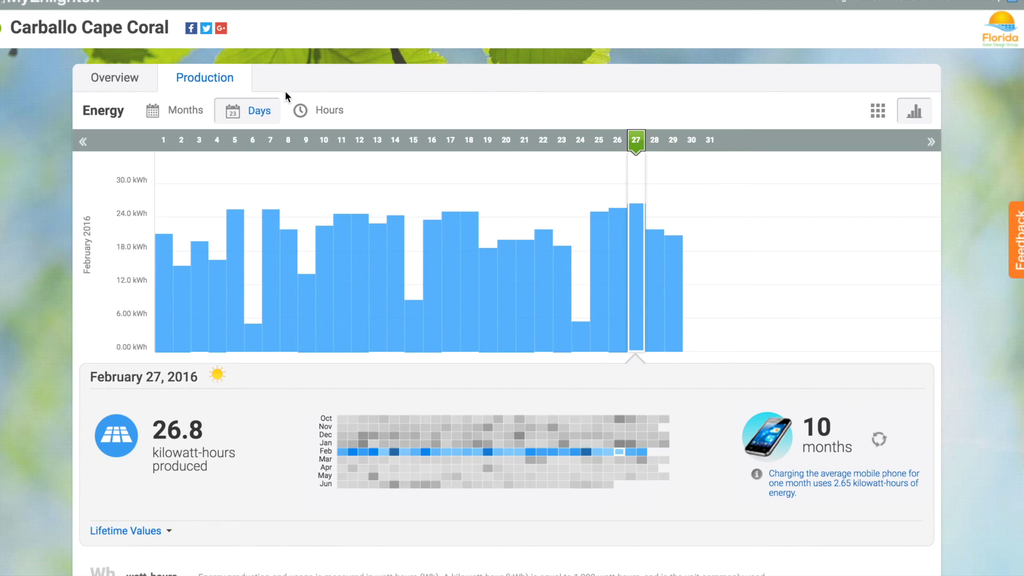
click(321, 111)
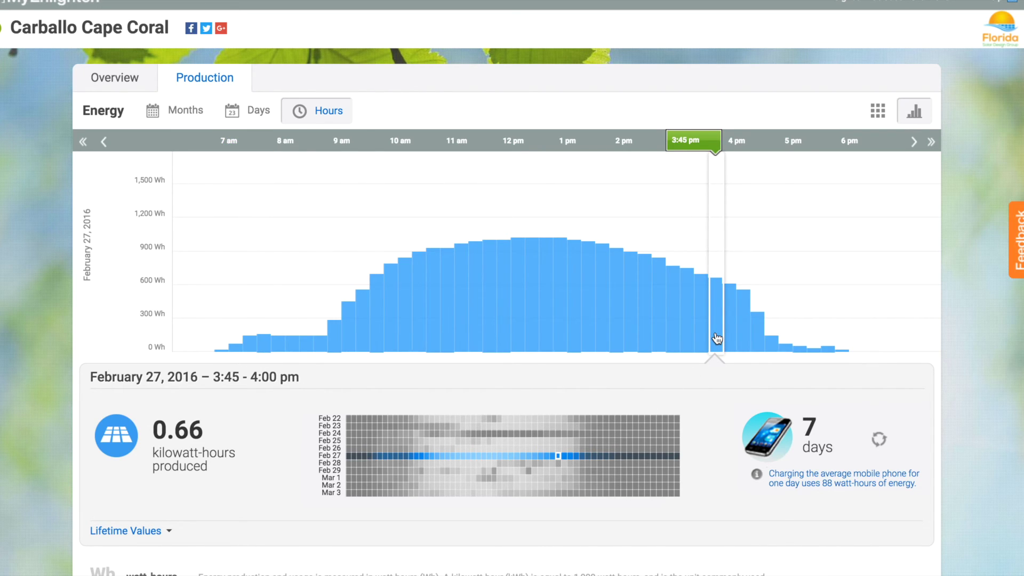
click(188, 112)
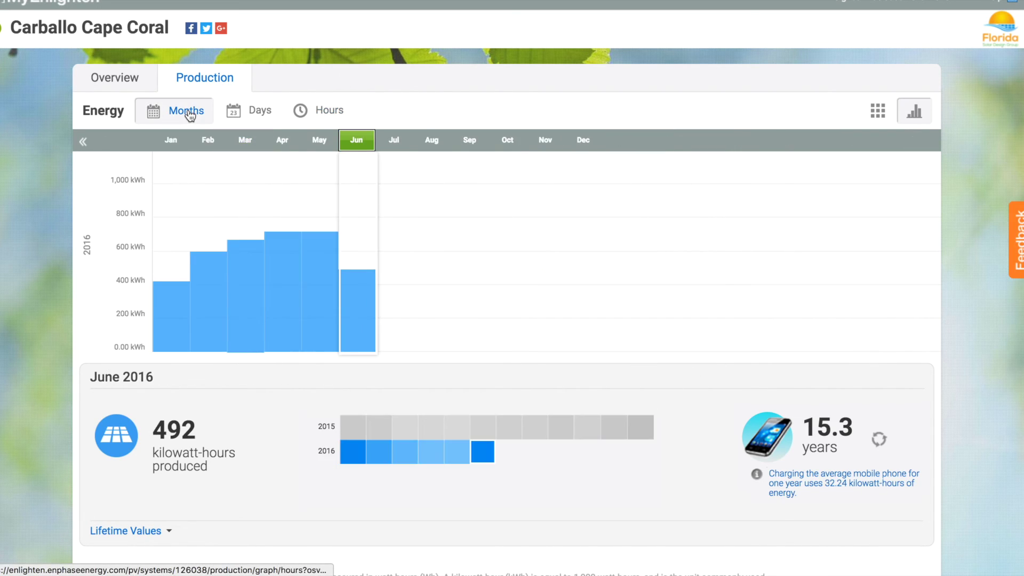
click(253, 112)
View the February 27, 2016 overview, then return to February's daily bars and check February 5
click(128, 90)
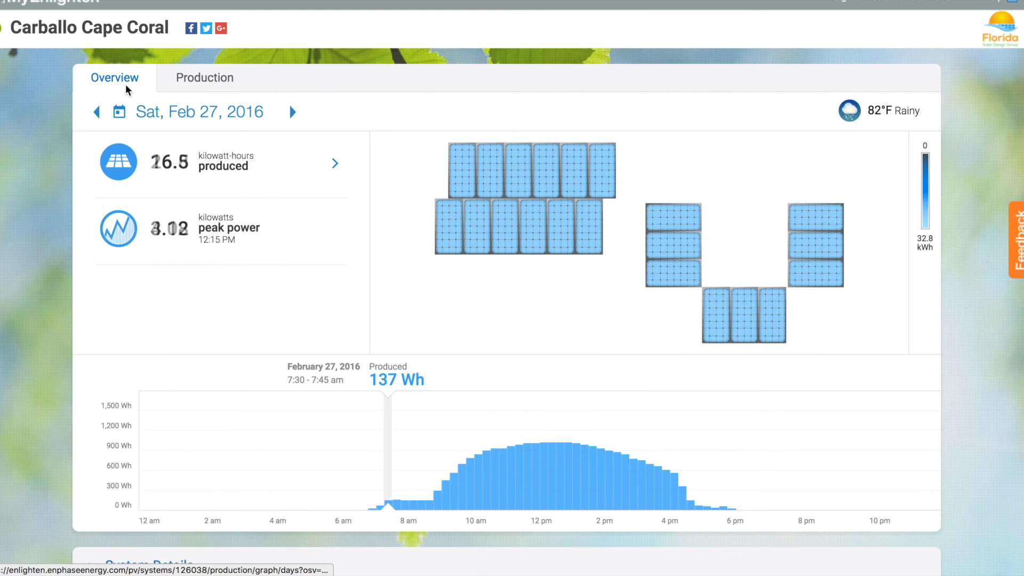
click(205, 77)
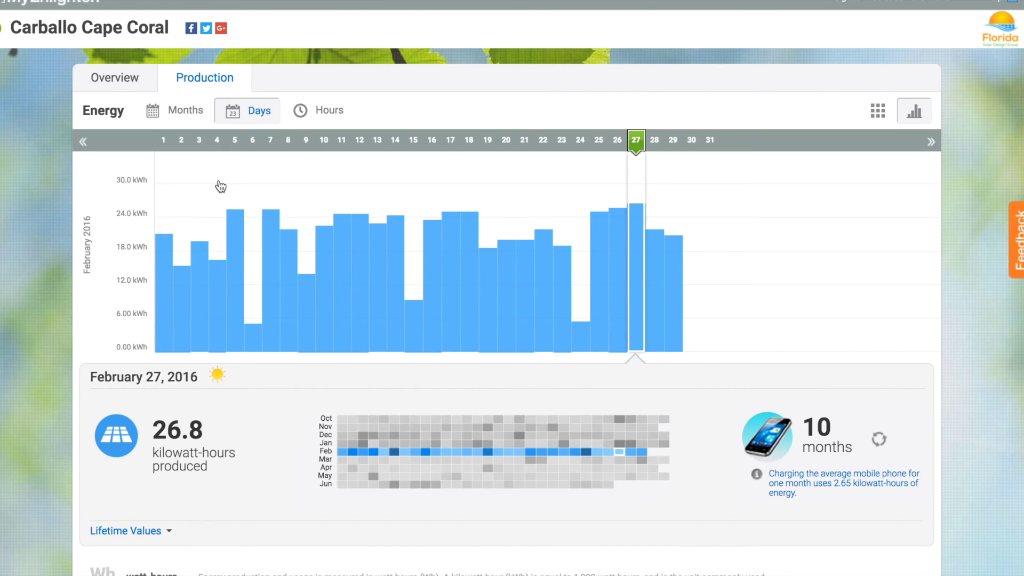
click(306, 110)
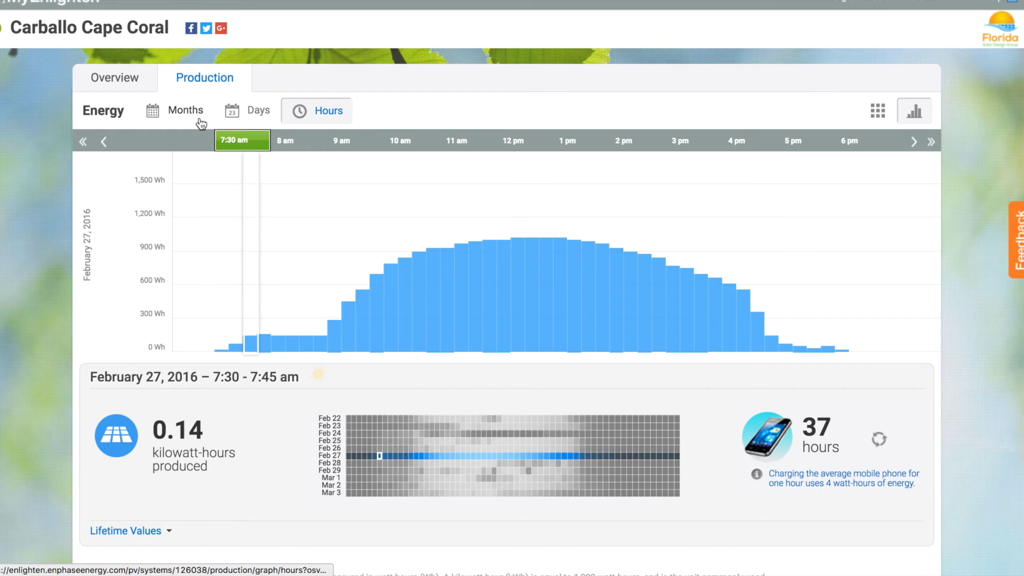
click(251, 112)
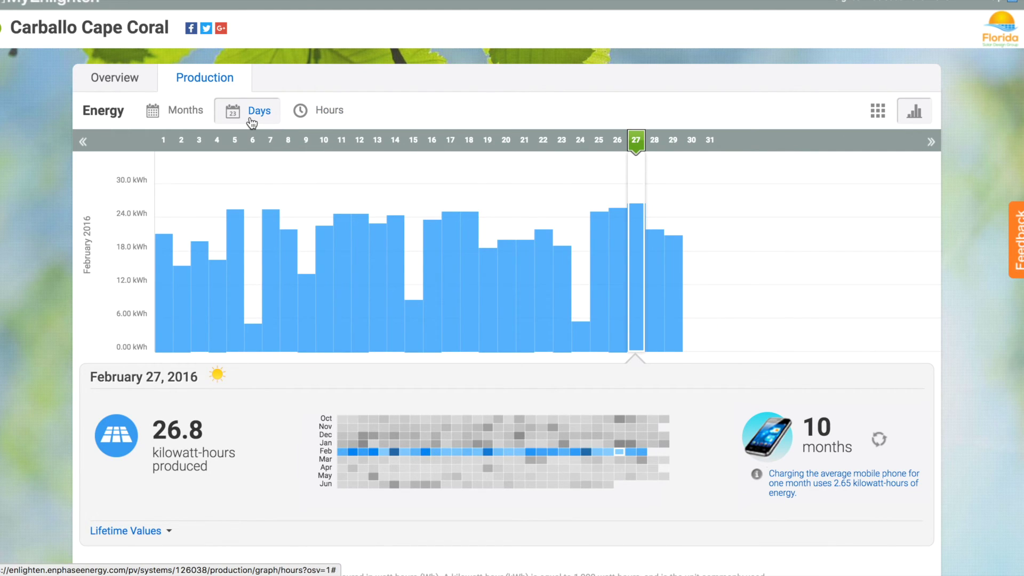
click(238, 190)
scroll(238, 235, down, 3)
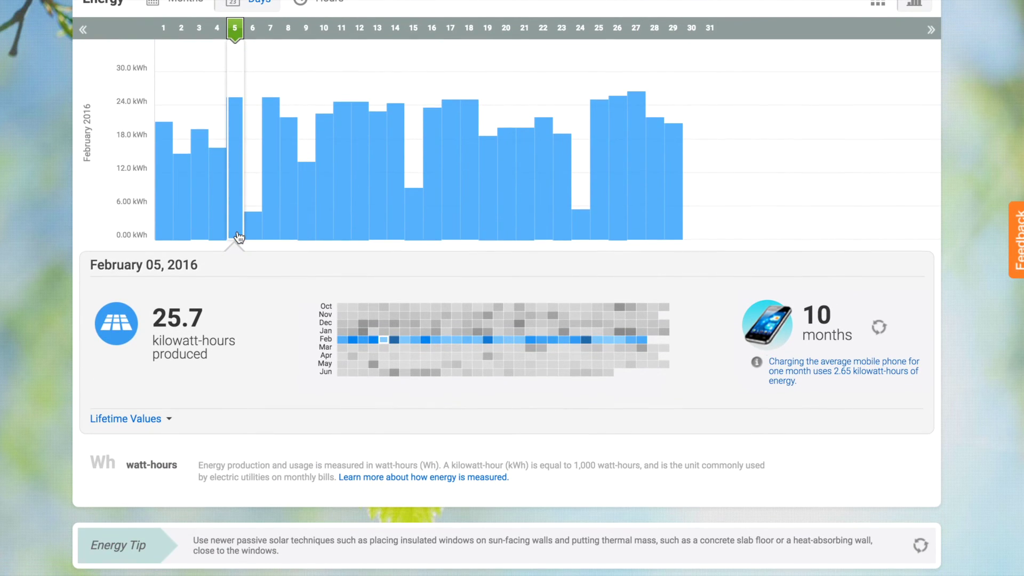
scroll(239, 237, up, 3)
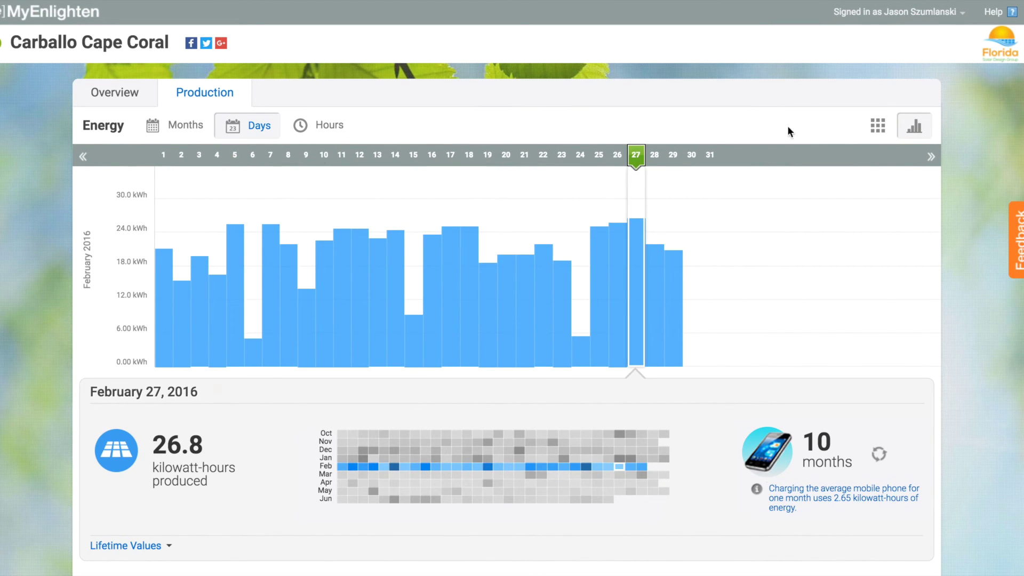
Show daily production as a heatmap, look up June 27, 2015, then try Months, Hours and Days views
click(876, 134)
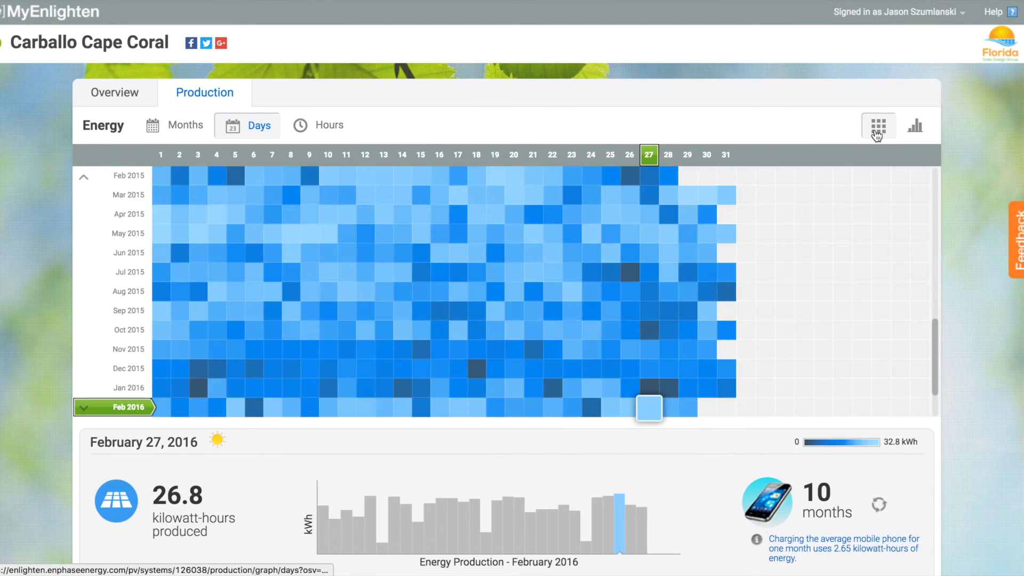
click(649, 254)
click(183, 130)
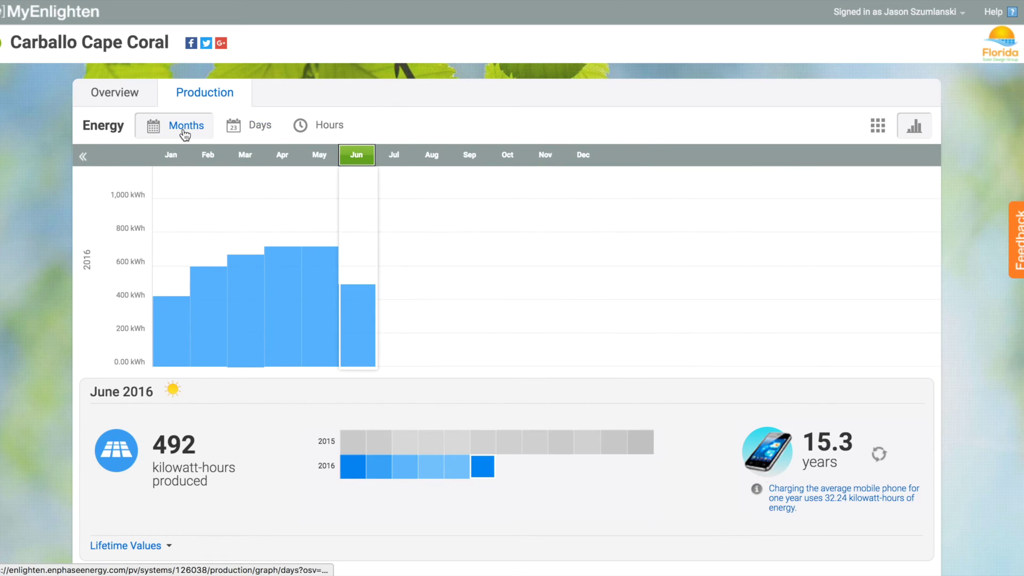
click(302, 128)
click(255, 129)
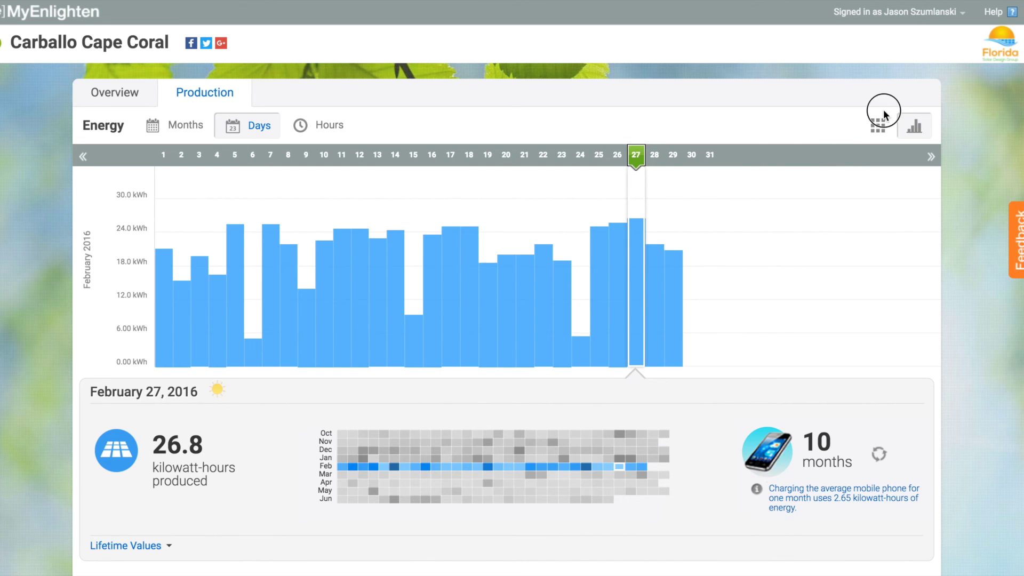
Check Jul 28, 2013 in the daily heatmap, then show February 27's hourly heatmap and scroll to Reports
click(878, 127)
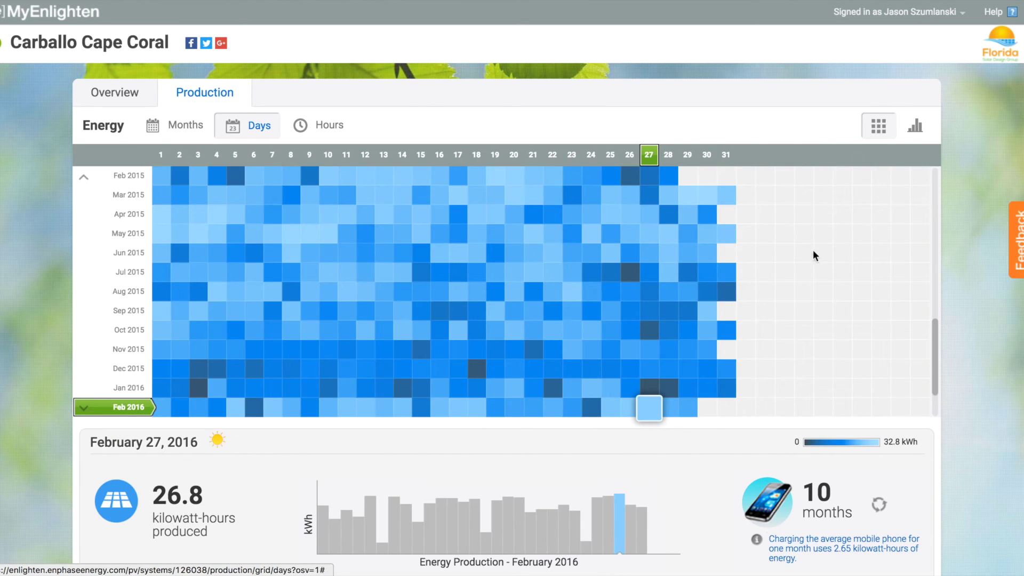
drag(936, 353, 937, 222)
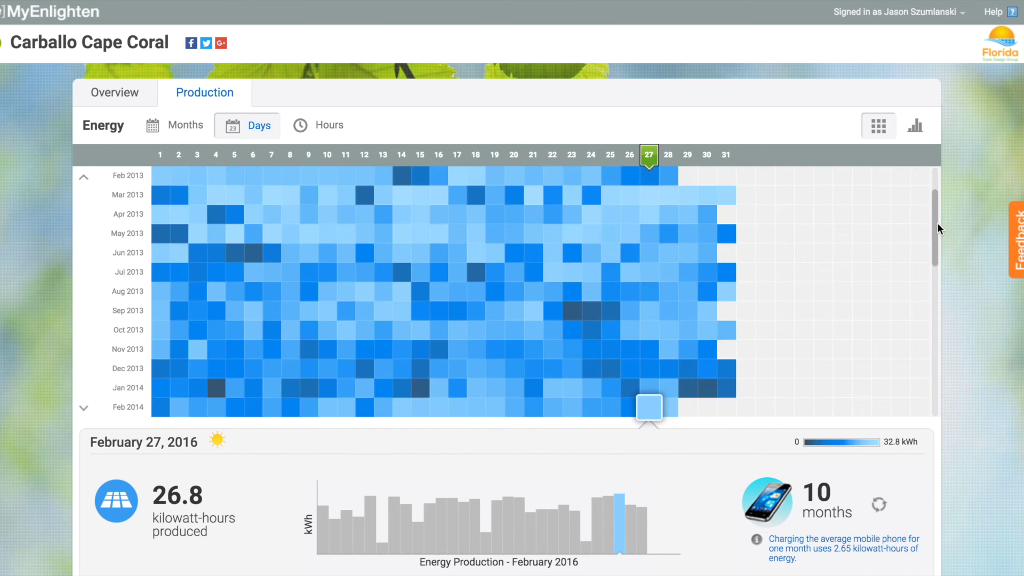
click(668, 271)
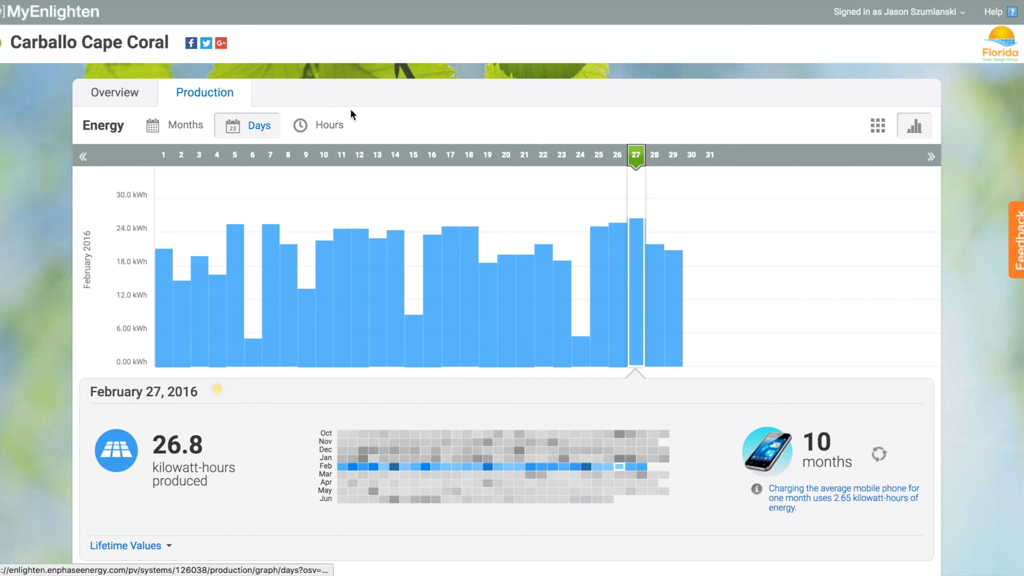
click(321, 137)
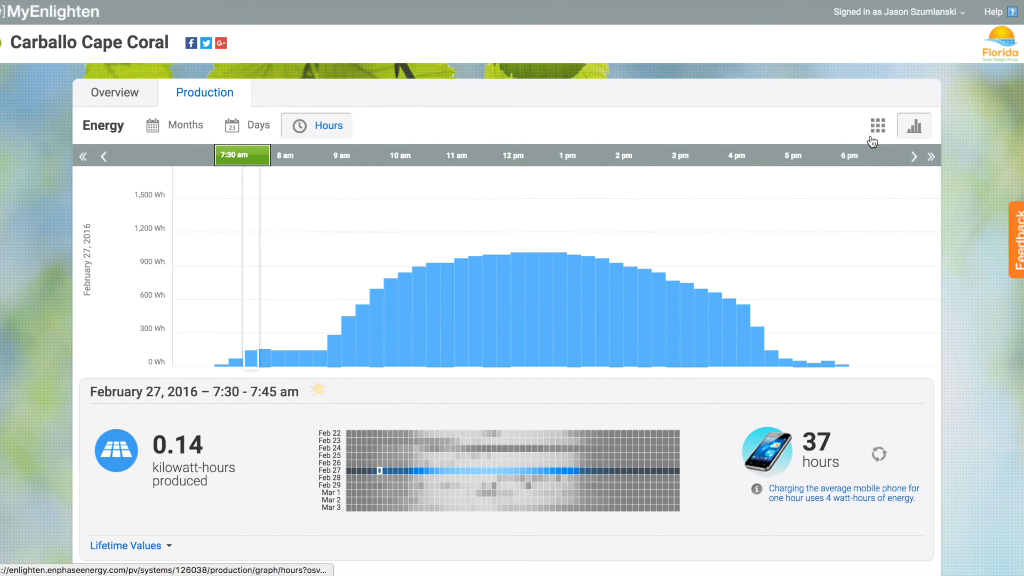
click(876, 128)
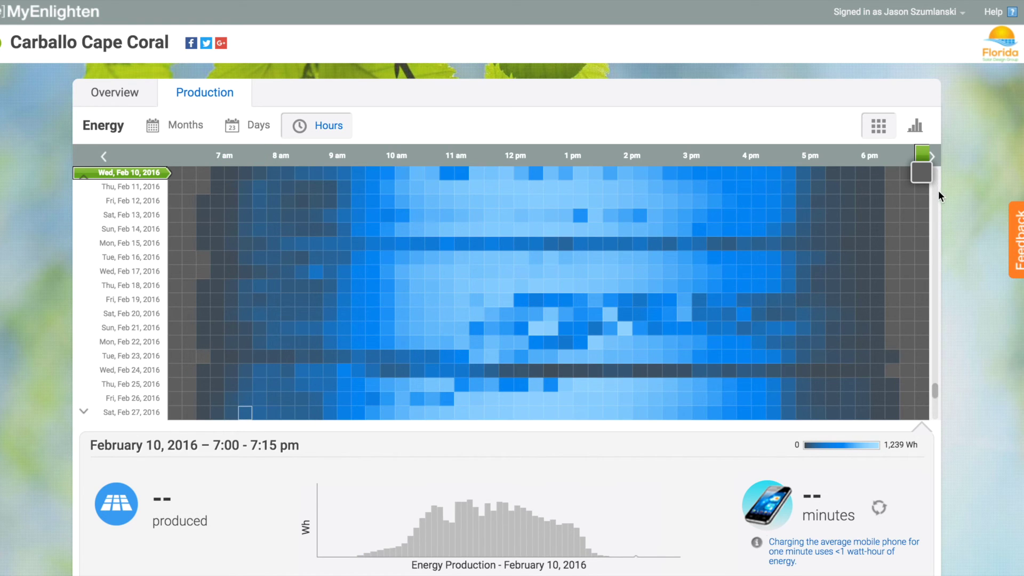
scroll(935, 195, up, 5)
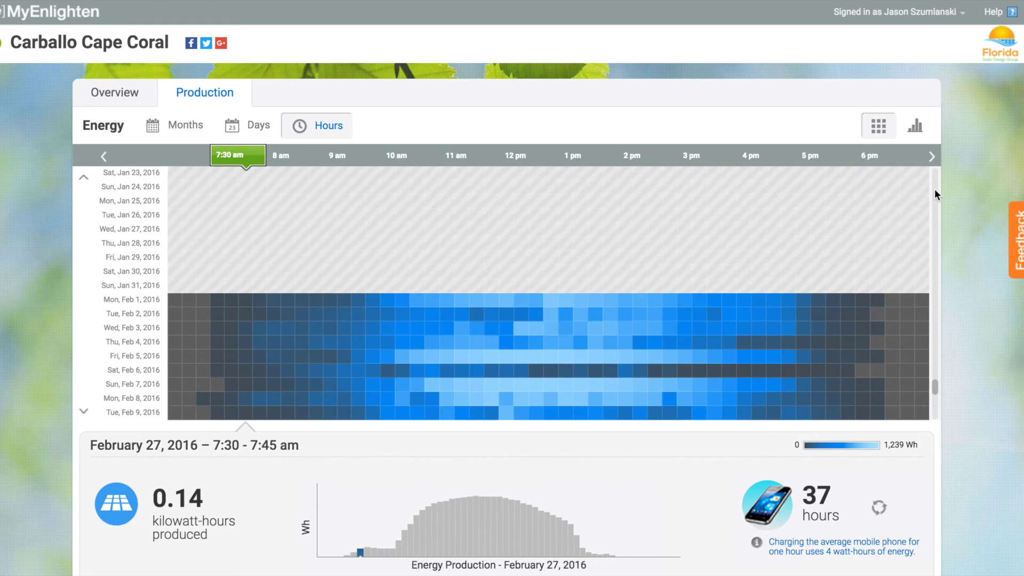
scroll(15, 305, down, 10)
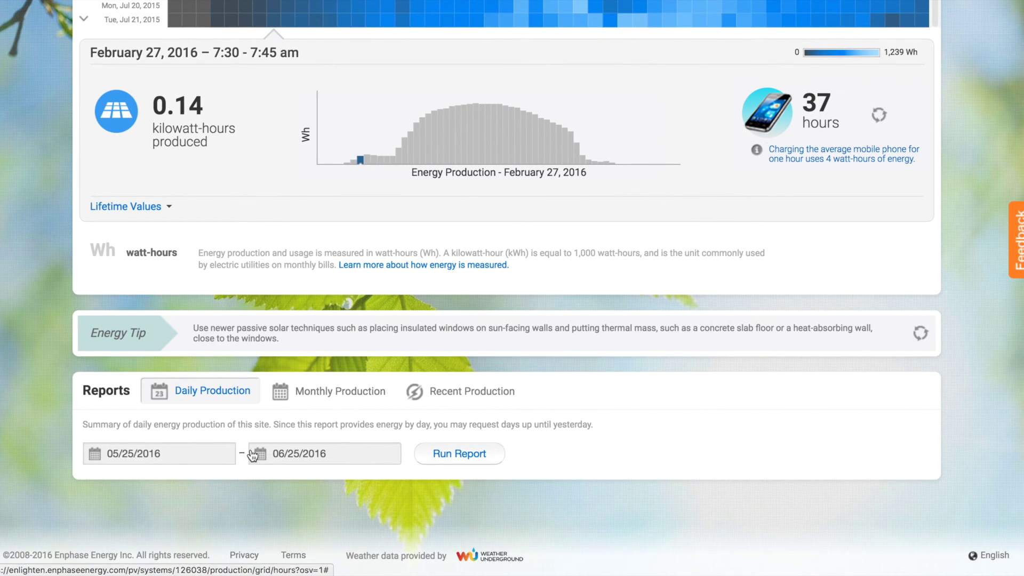
click(458, 456)
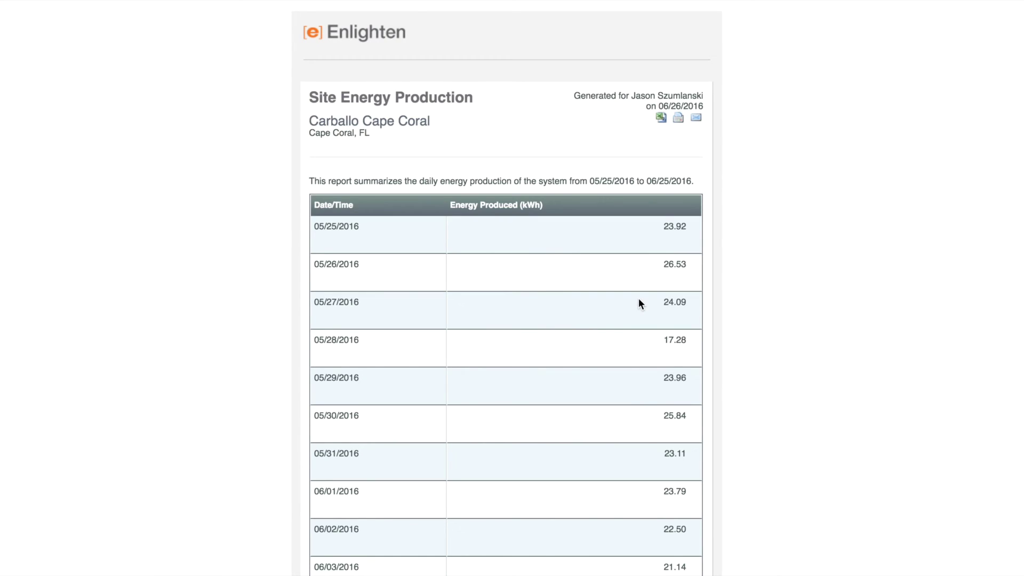
scroll(638, 296, down, 2)
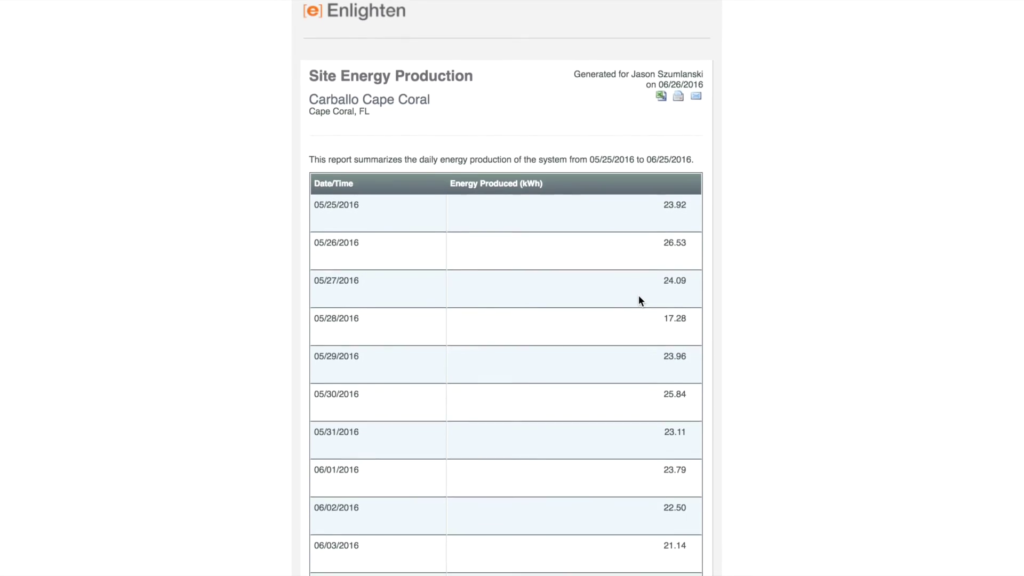
scroll(638, 295, down, 9)
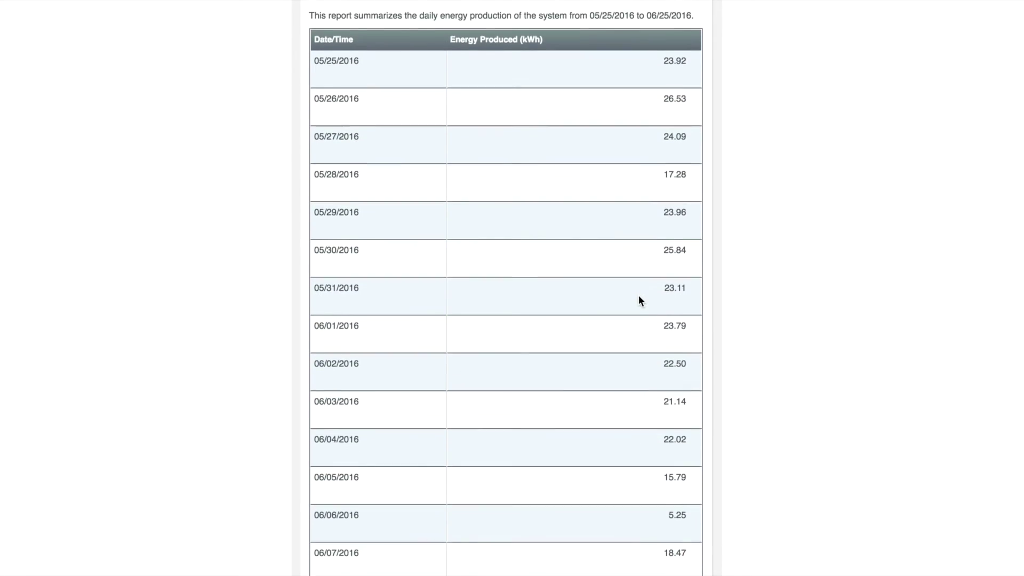
scroll(638, 296, down, 8)
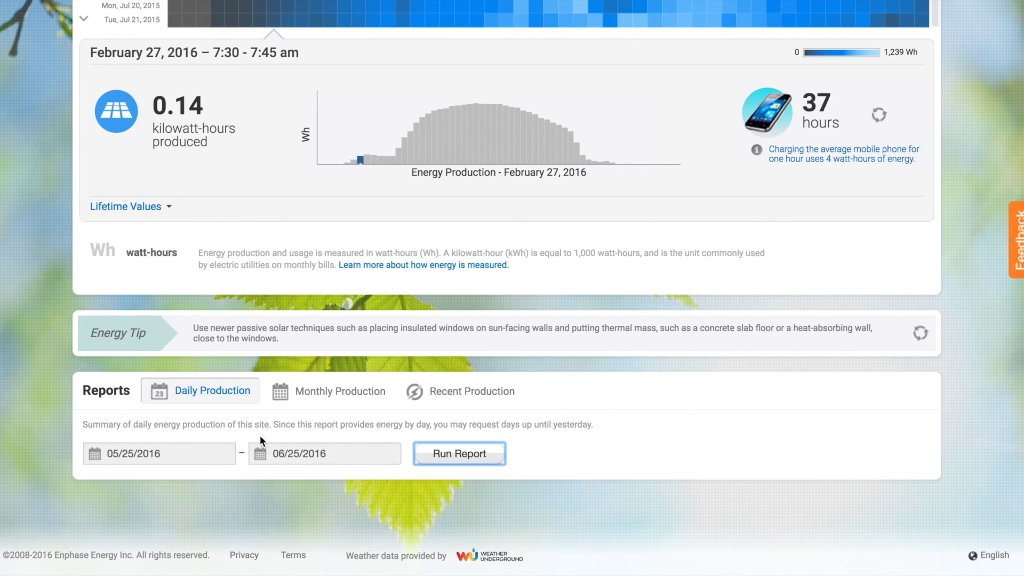
Run the Monthly Production report for May 2016 and review its 720 kWh total
click(311, 395)
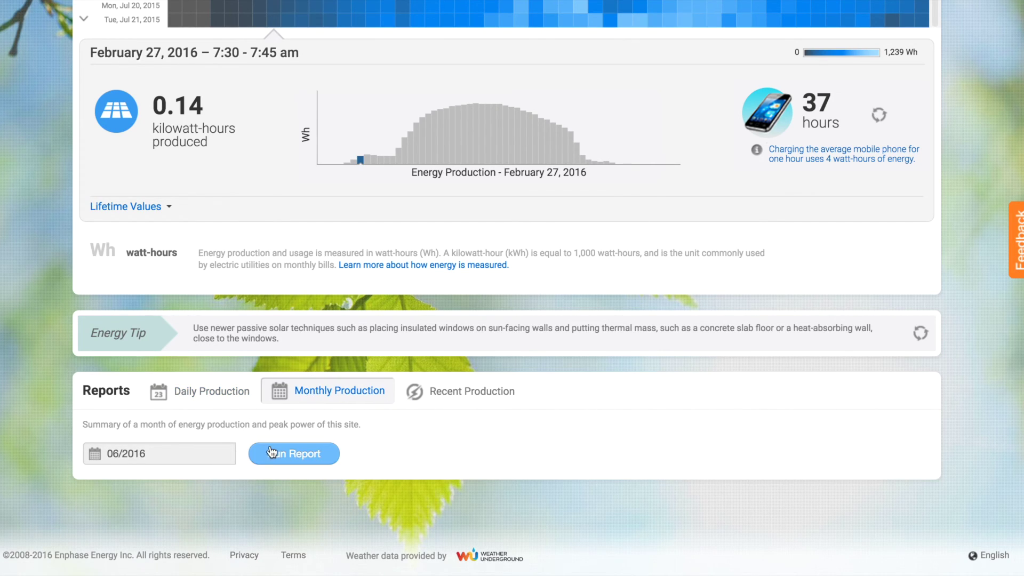
click(208, 459)
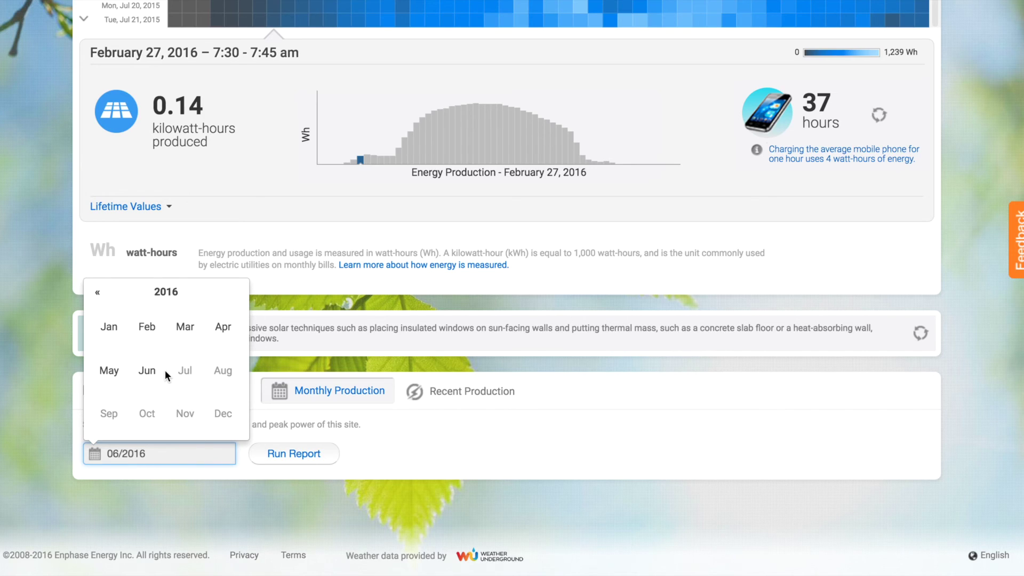
click(110, 369)
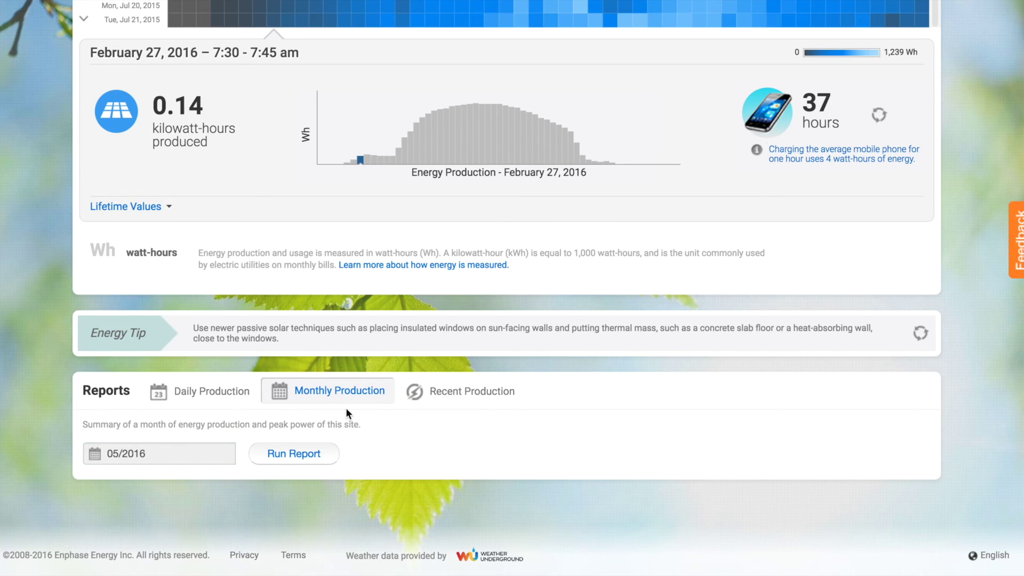
click(301, 454)
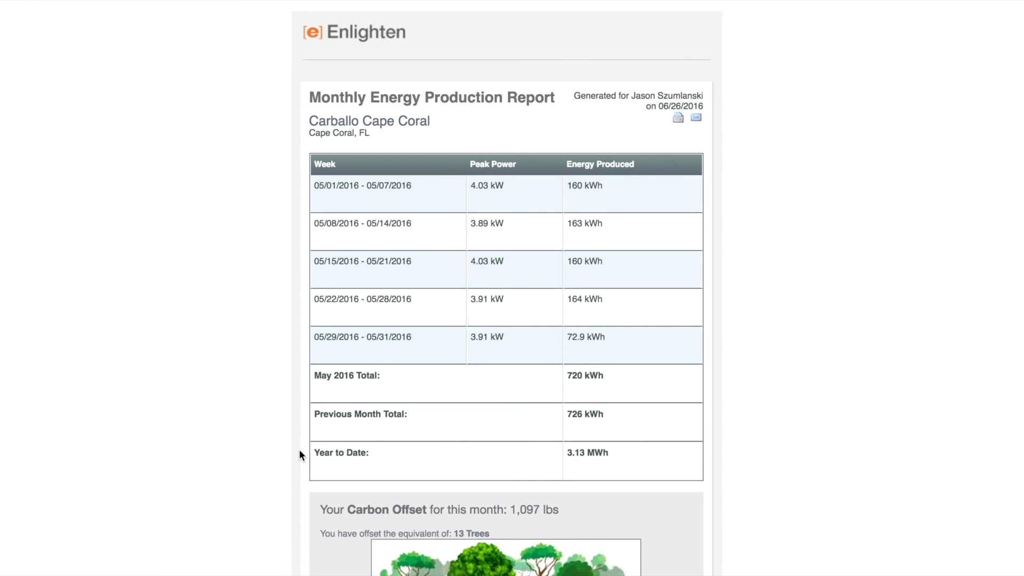
scroll(299, 454, down, 3)
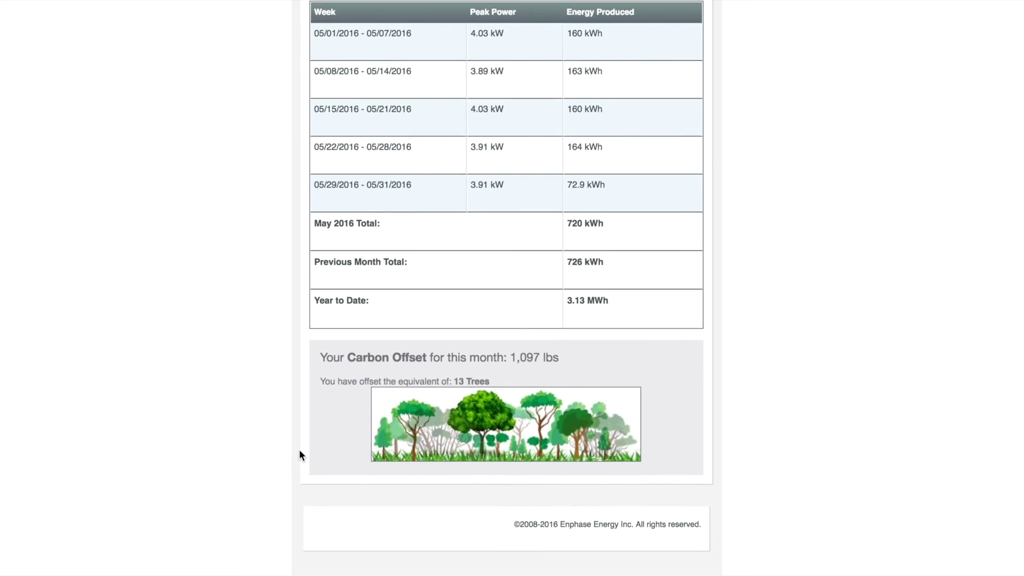
scroll(299, 454, up, 3)
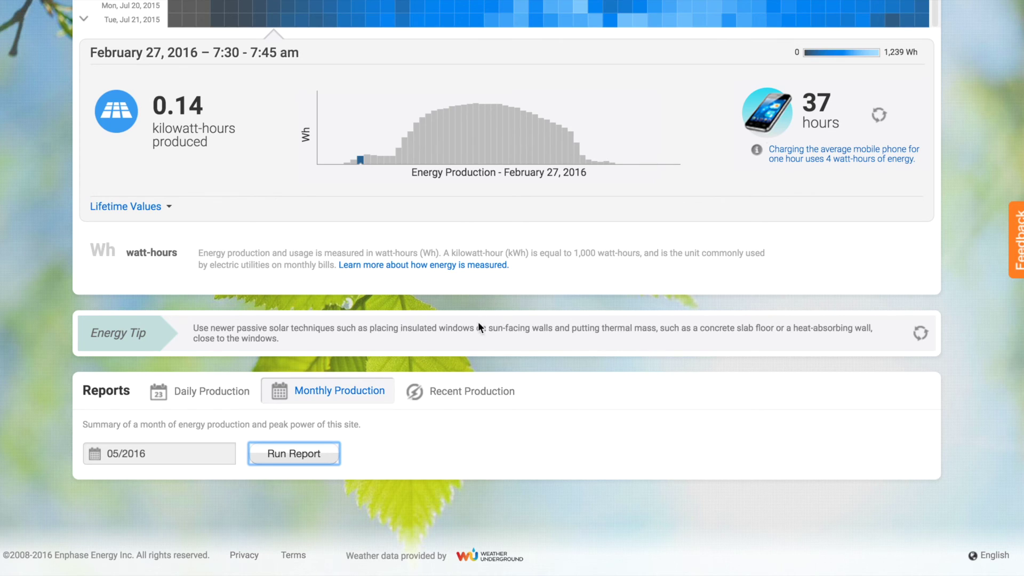
Run the Recent Production report for 06/19–06/25/2016 and scroll through its 5-minute power table
click(469, 392)
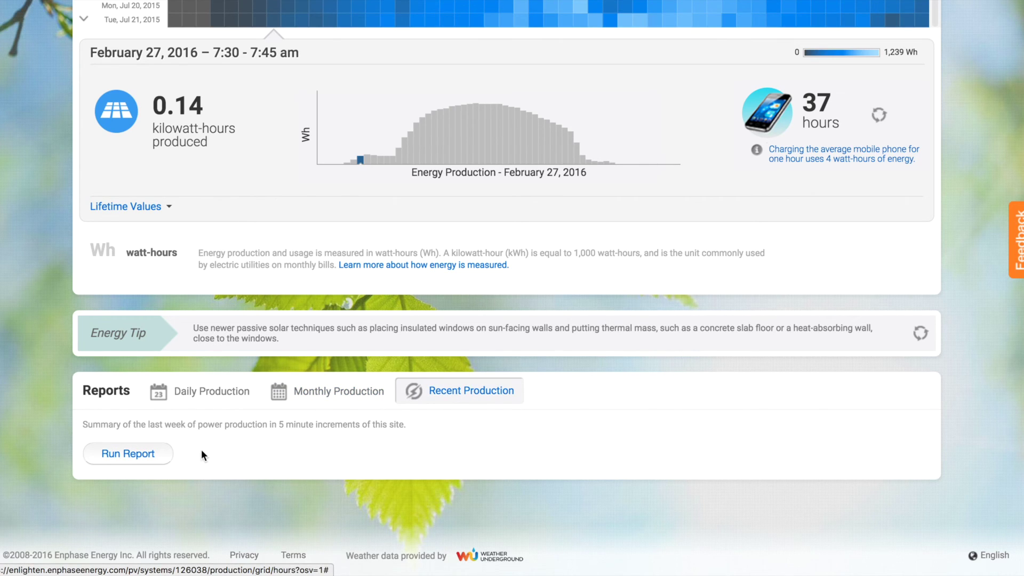
click(135, 452)
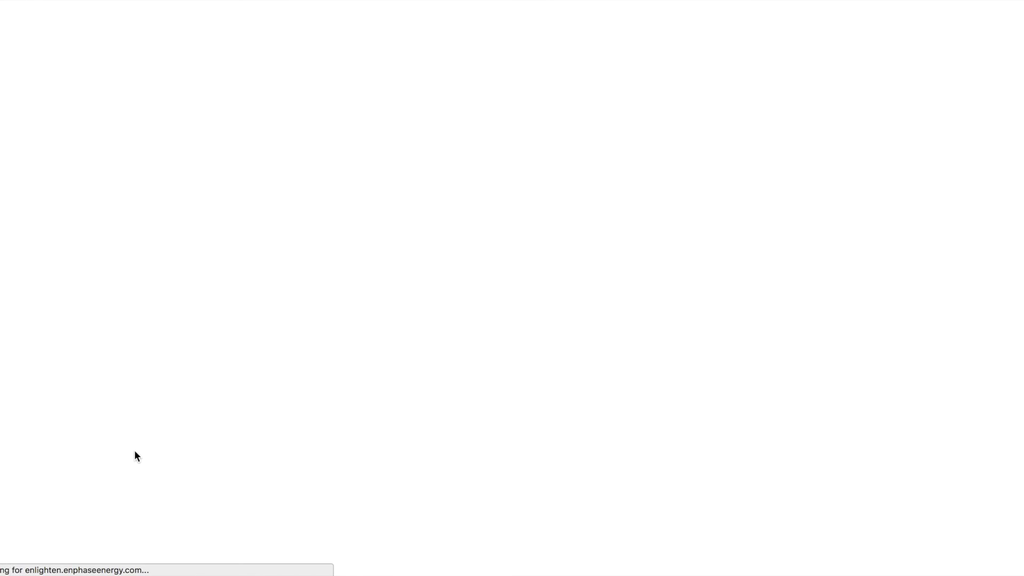
scroll(215, 440, down, 8)
scroll(214, 438, down, 20)
scroll(214, 440, down, 20)
scroll(215, 442, down, 7)
scroll(214, 438, down, 5)
scroll(216, 441, down, 9)
scroll(215, 441, down, 11)
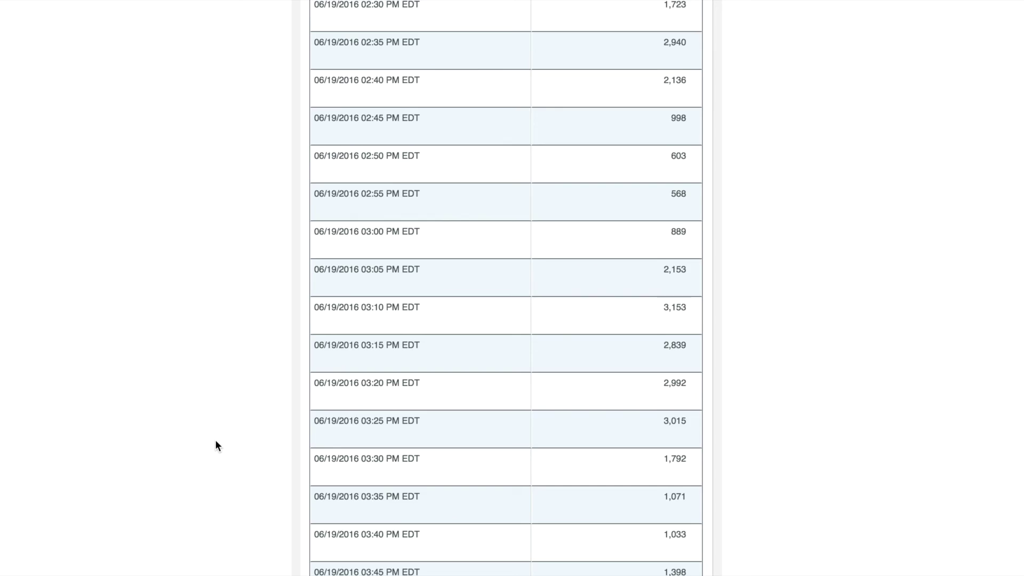
scroll(216, 440, up, 20)
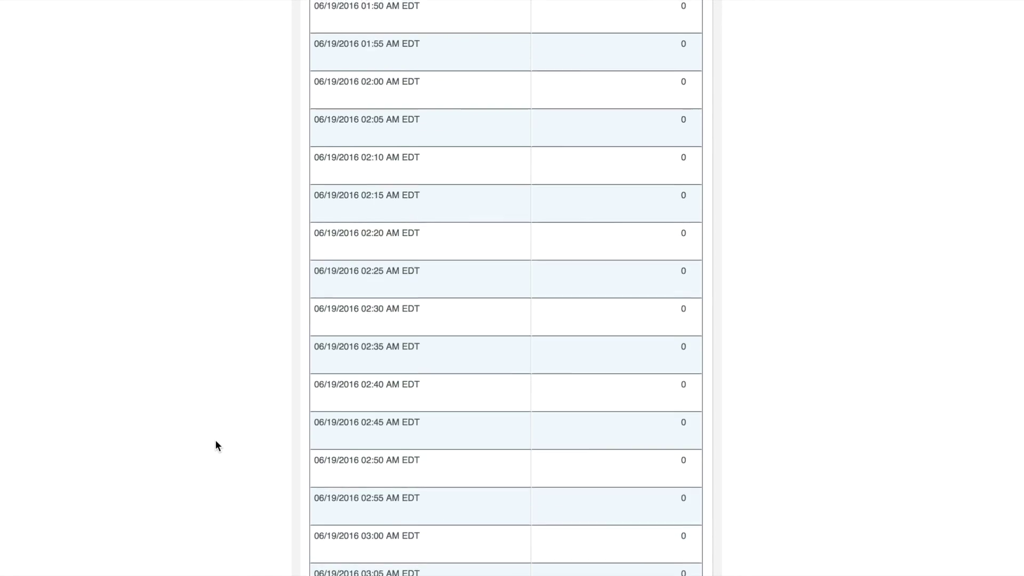
scroll(215, 440, up, 20)
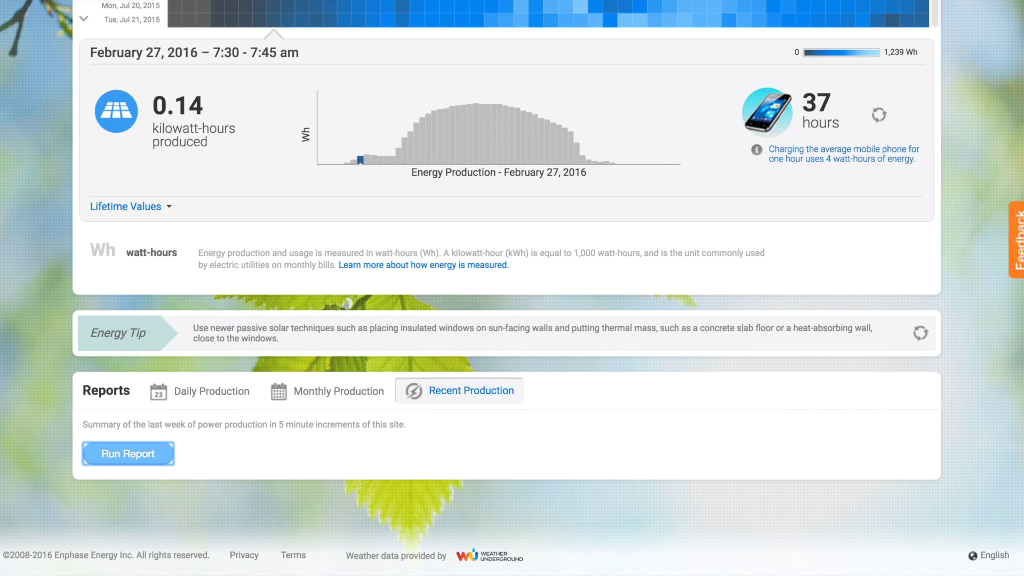
scroll(507, 91, up, 8)
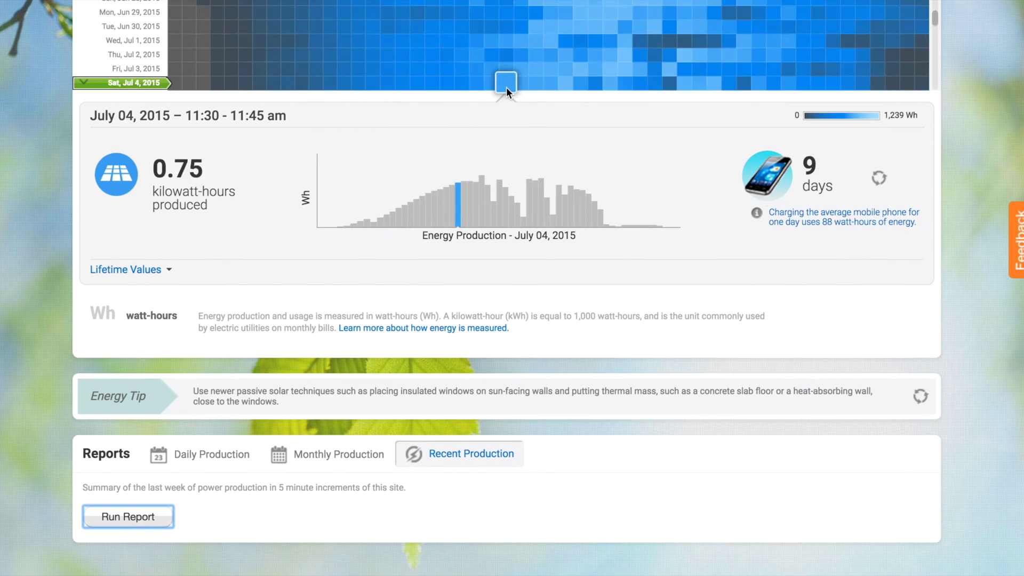
Show per-panel energy on the array map for Today, Lifetime, Past 7 Days and Month to Date
scroll(820, 357, up, 5)
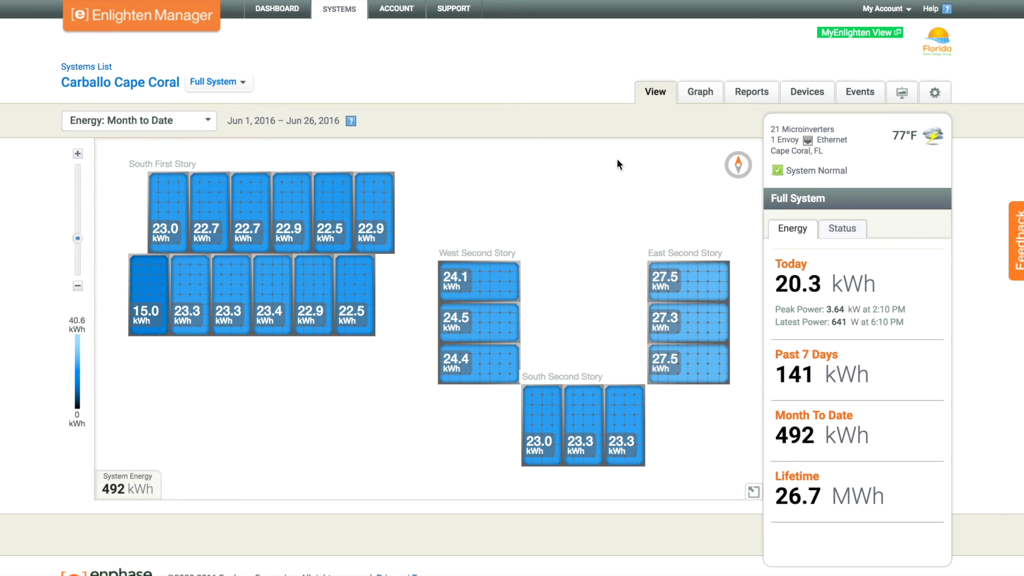
click(212, 119)
click(131, 179)
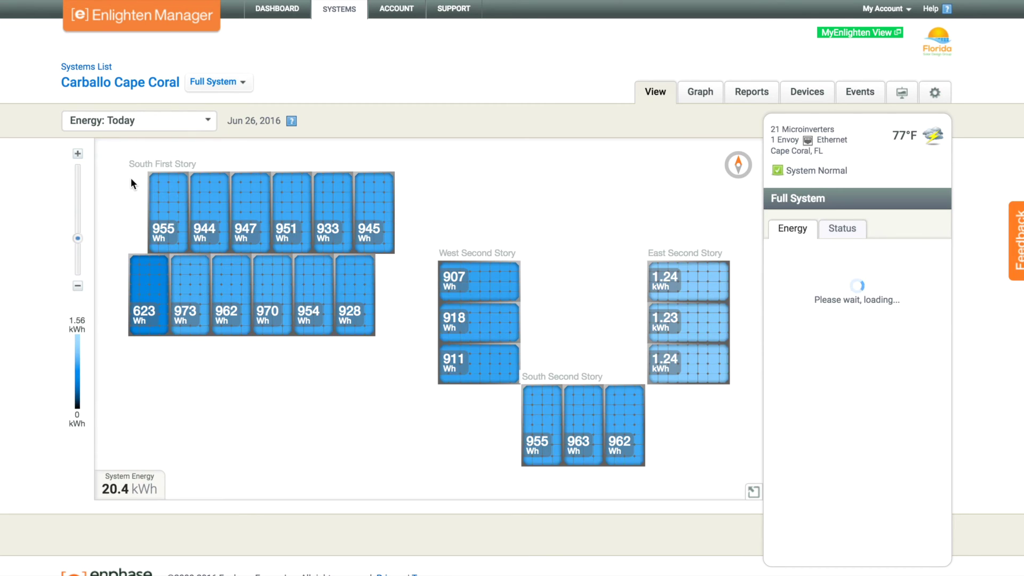
click(209, 121)
click(137, 257)
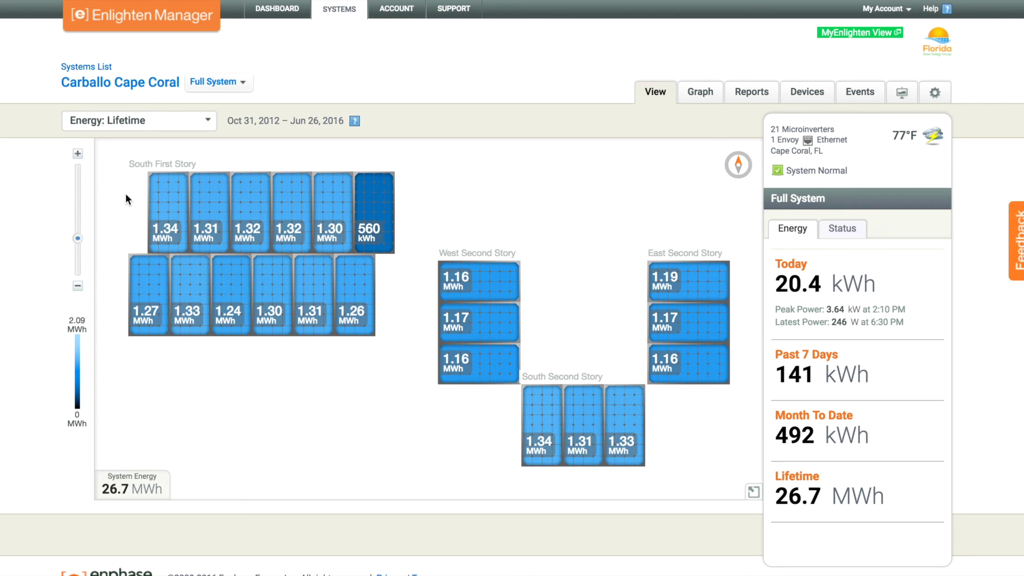
click(162, 126)
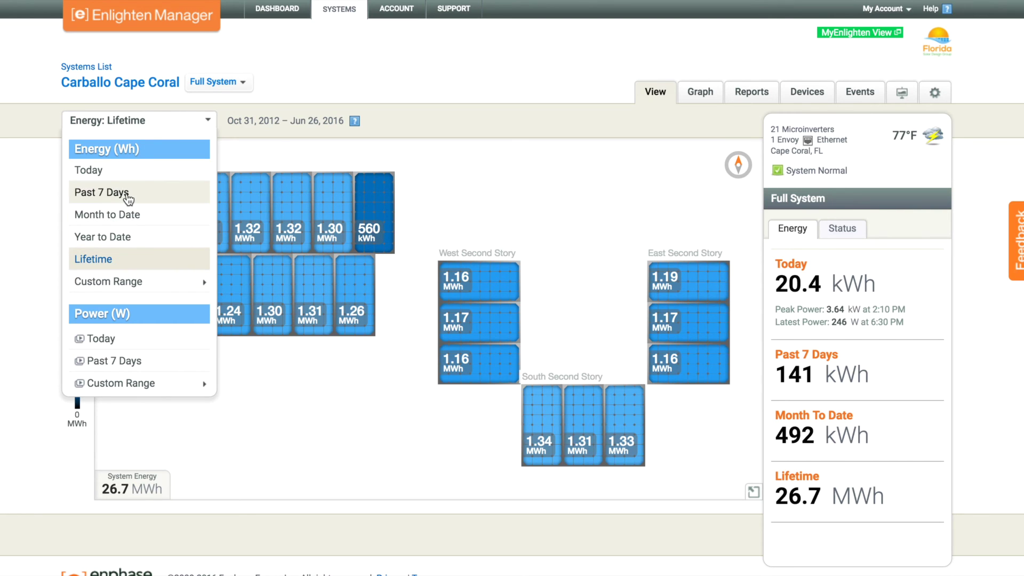
click(126, 193)
click(162, 122)
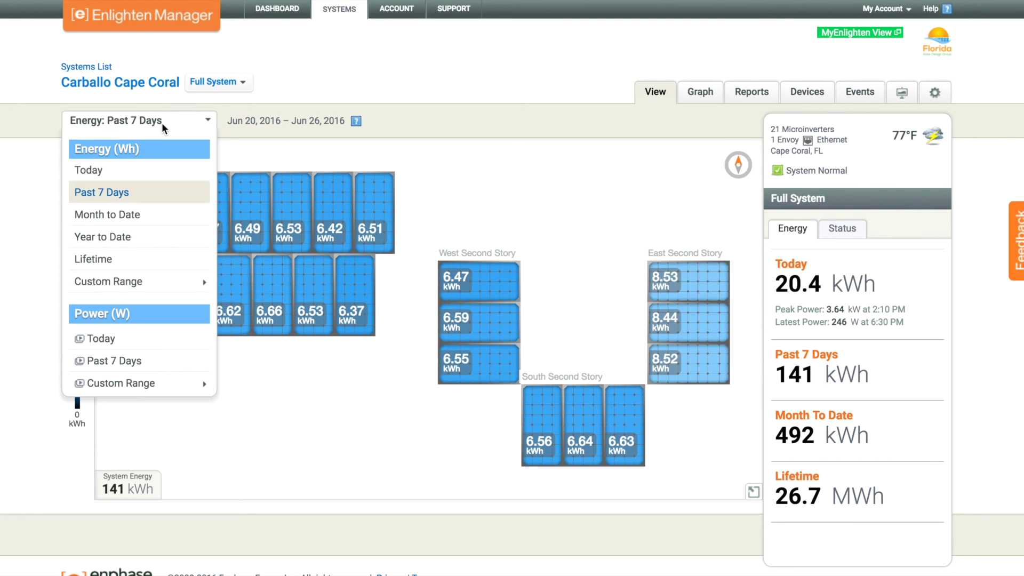
click(129, 213)
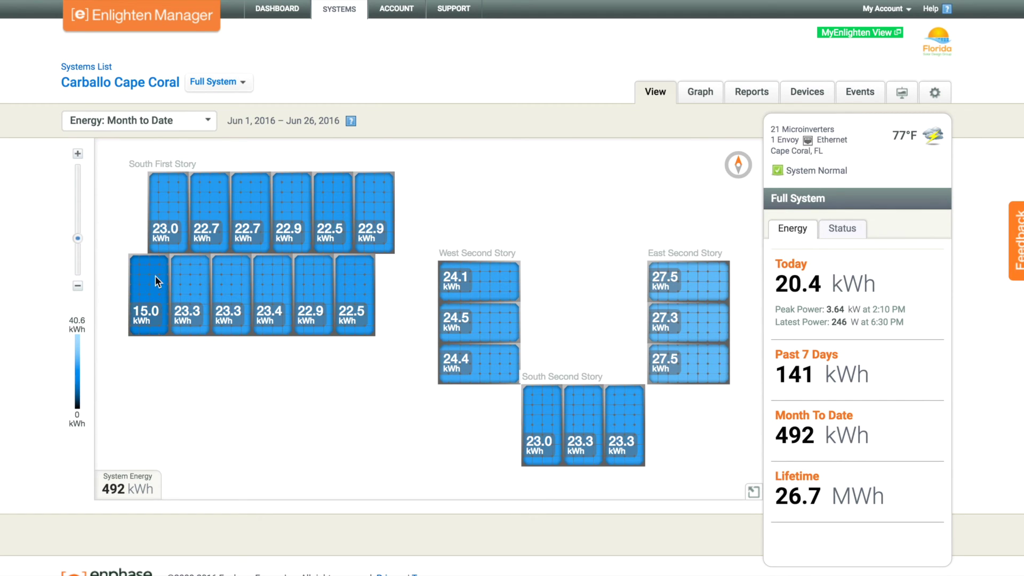
Set a custom energy range of June 23–25, 2016, totaling 50.9 kWh across panels
click(198, 127)
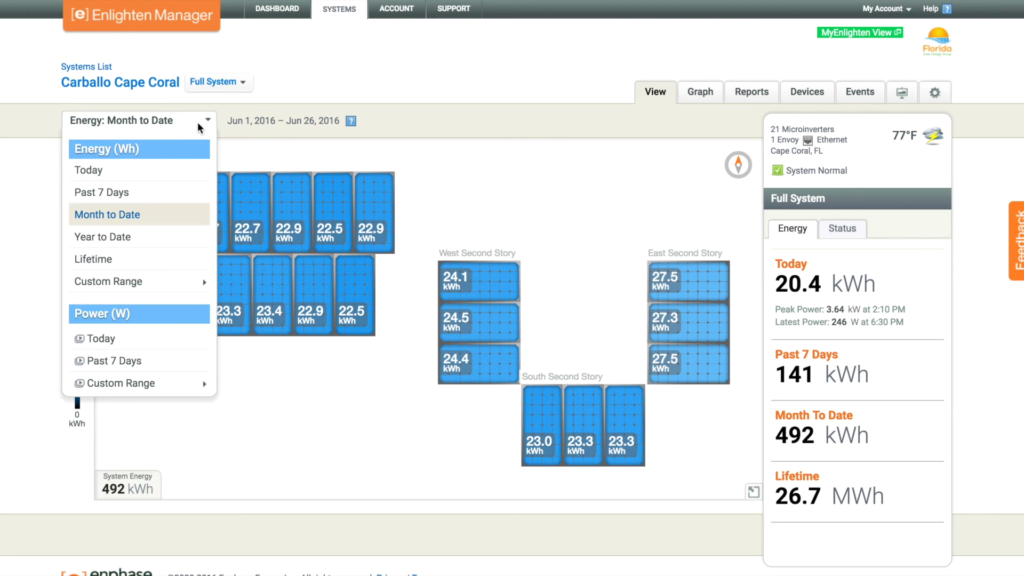
click(148, 282)
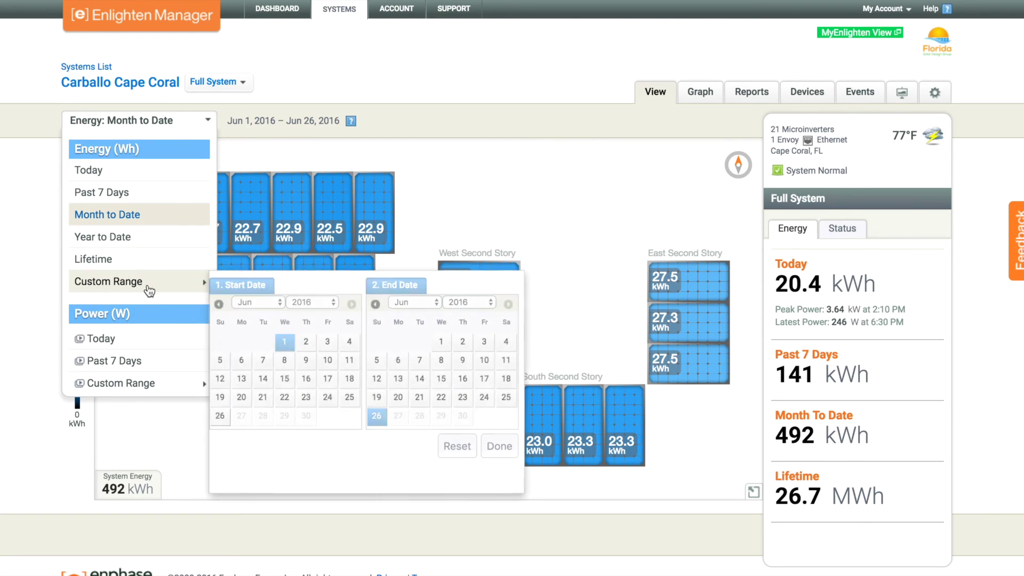
click(305, 398)
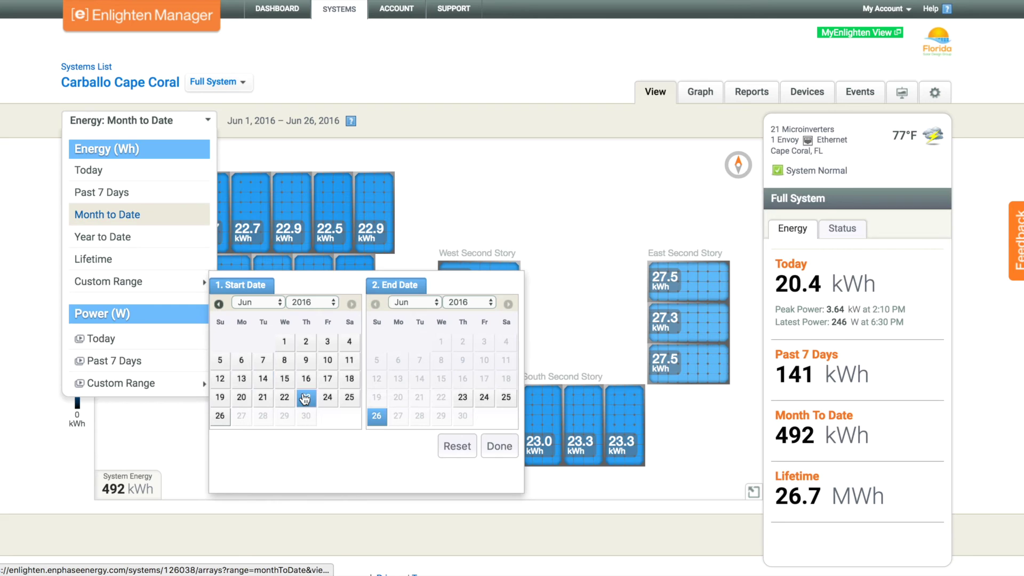
click(505, 404)
click(499, 450)
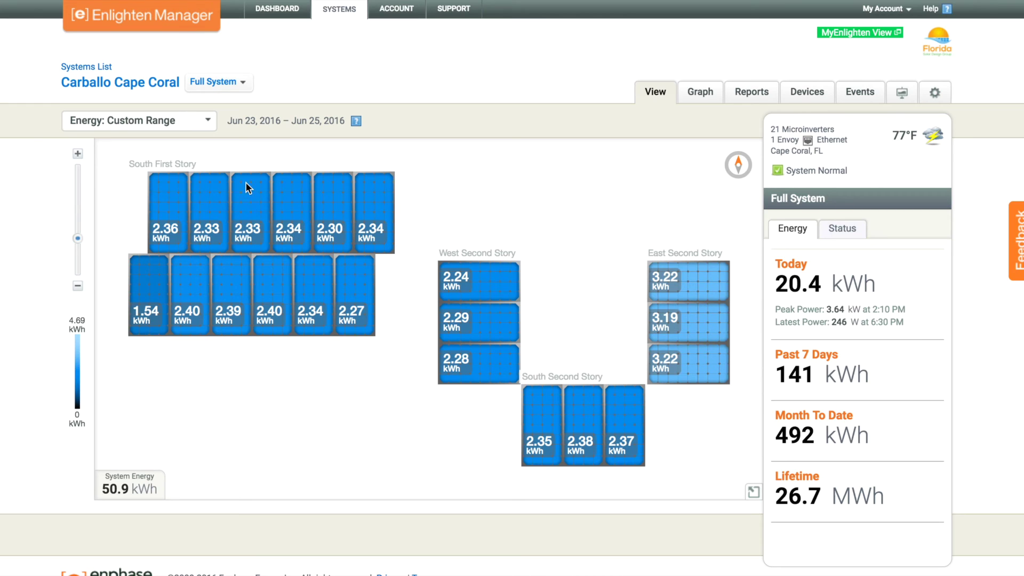
click(210, 128)
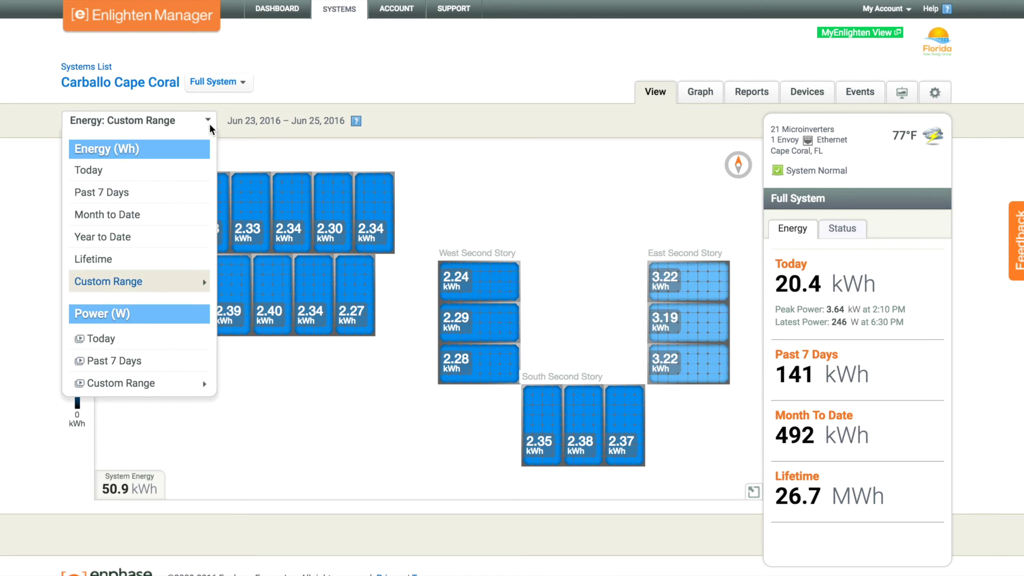
Play back today's per-panel power on the array map at Slow speed
click(116, 339)
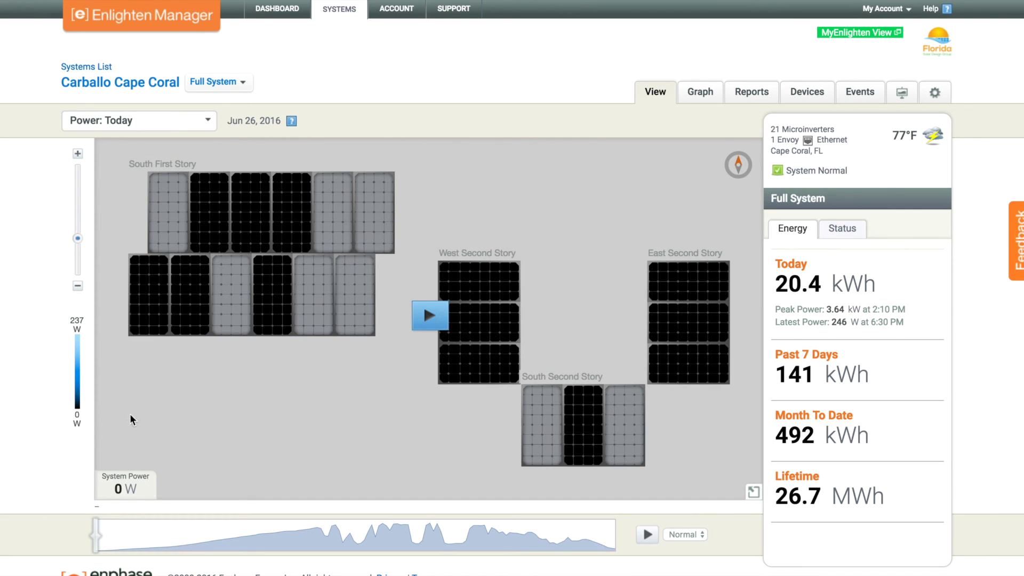
click(648, 535)
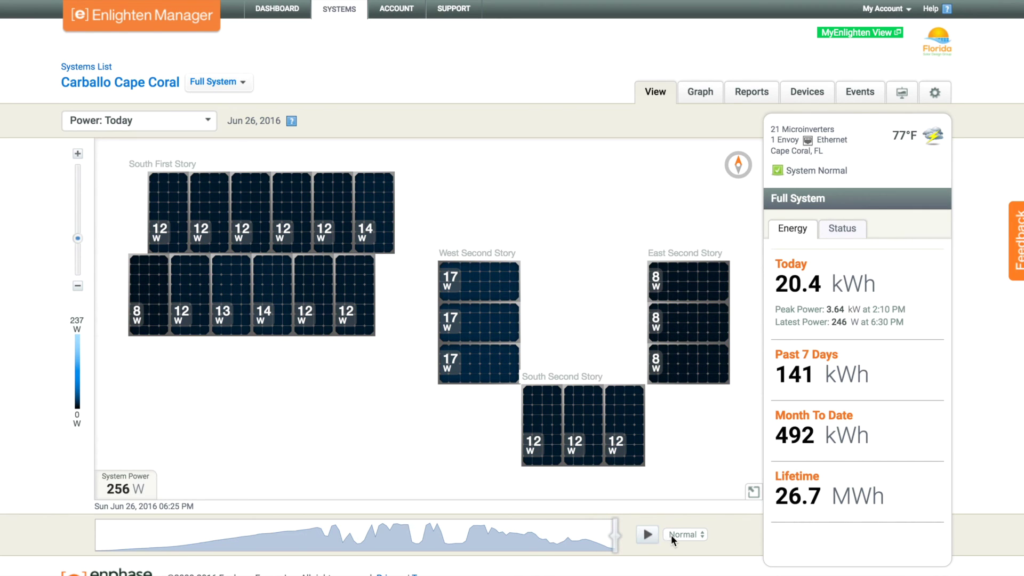
click(683, 520)
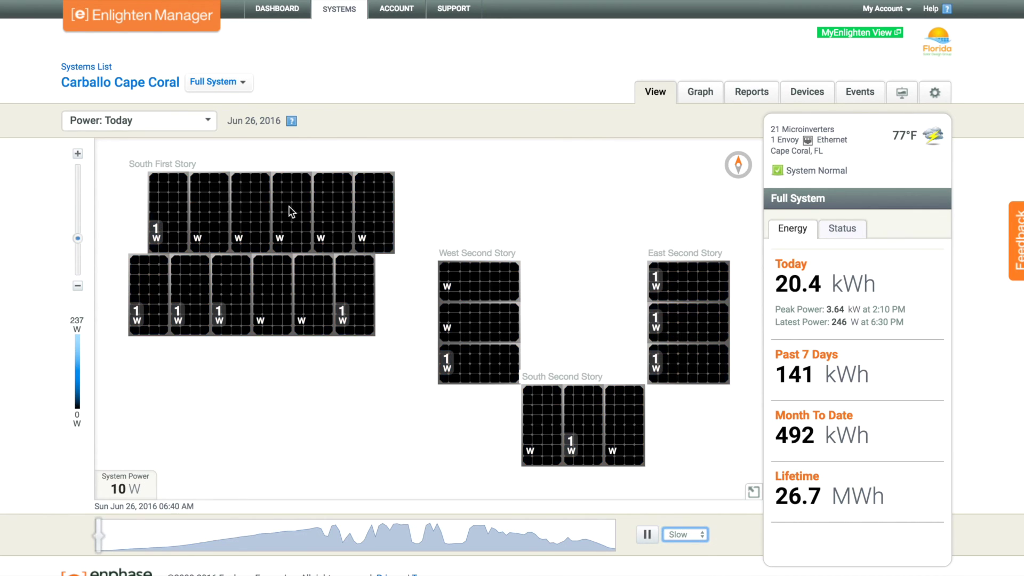
Set a custom power range of June 15–21, 2016 and play it back at Normal speed
click(195, 123)
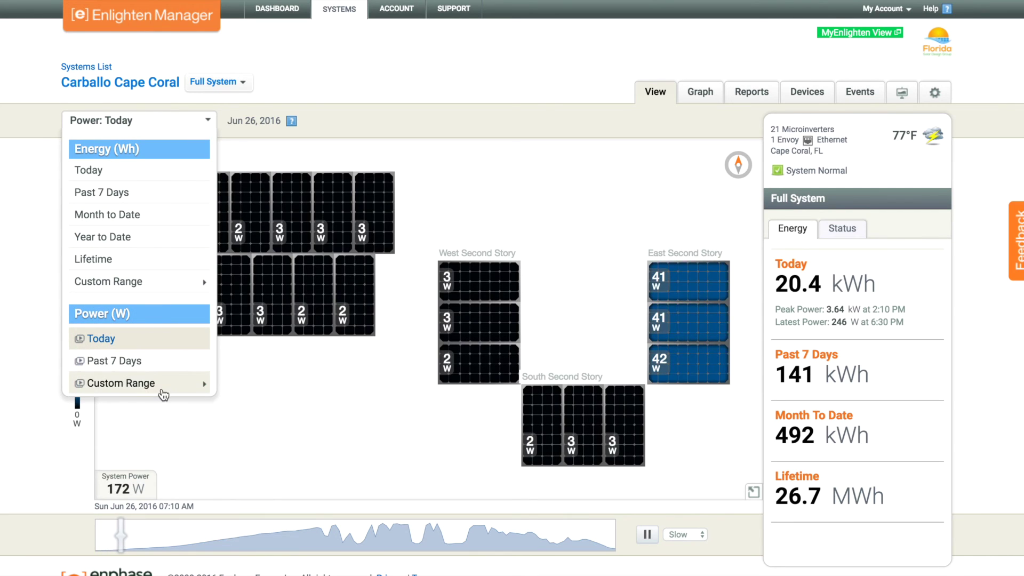
mouse_move(193, 384)
click(288, 482)
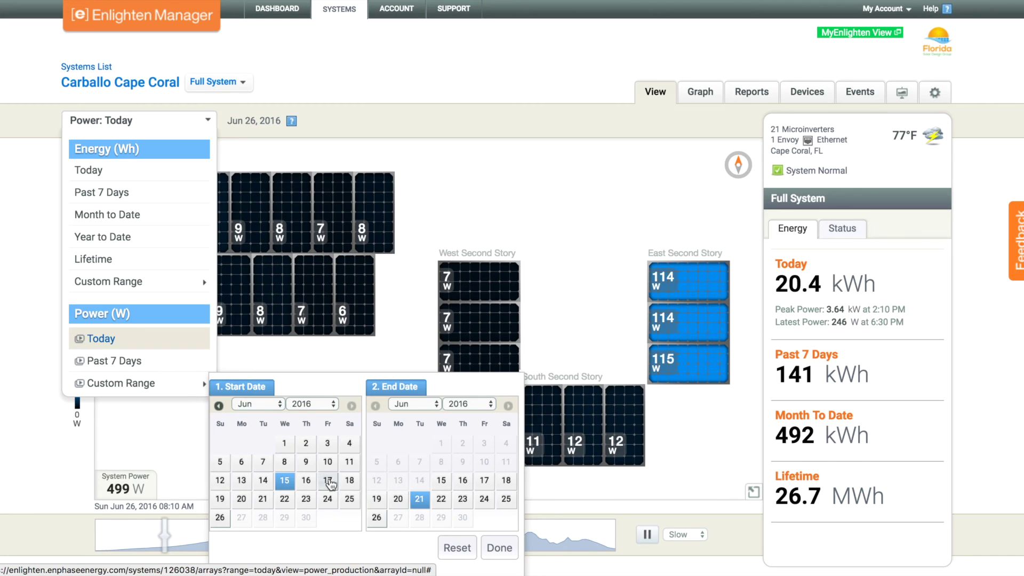
click(492, 549)
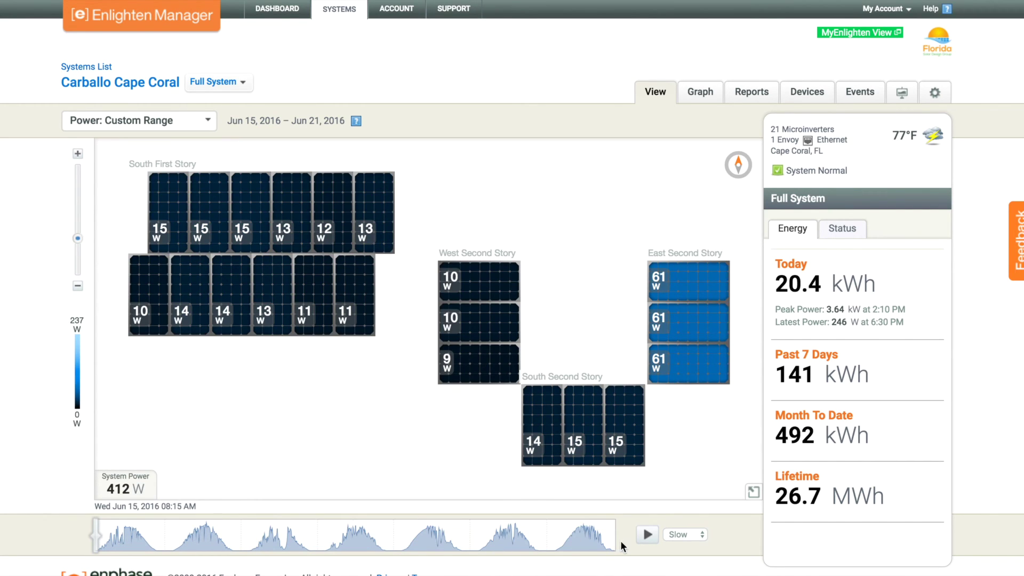
click(647, 536)
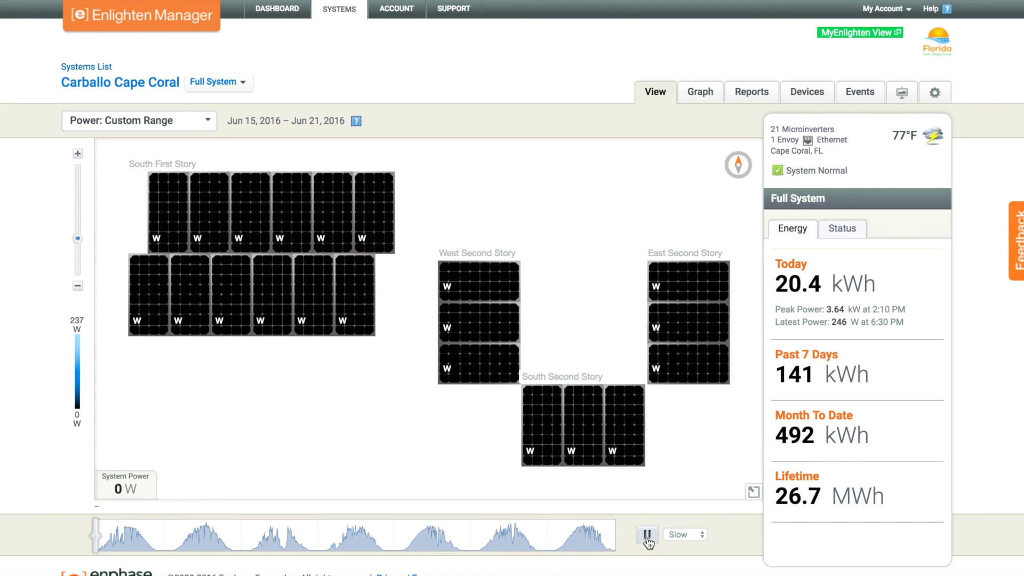
click(679, 535)
click(679, 543)
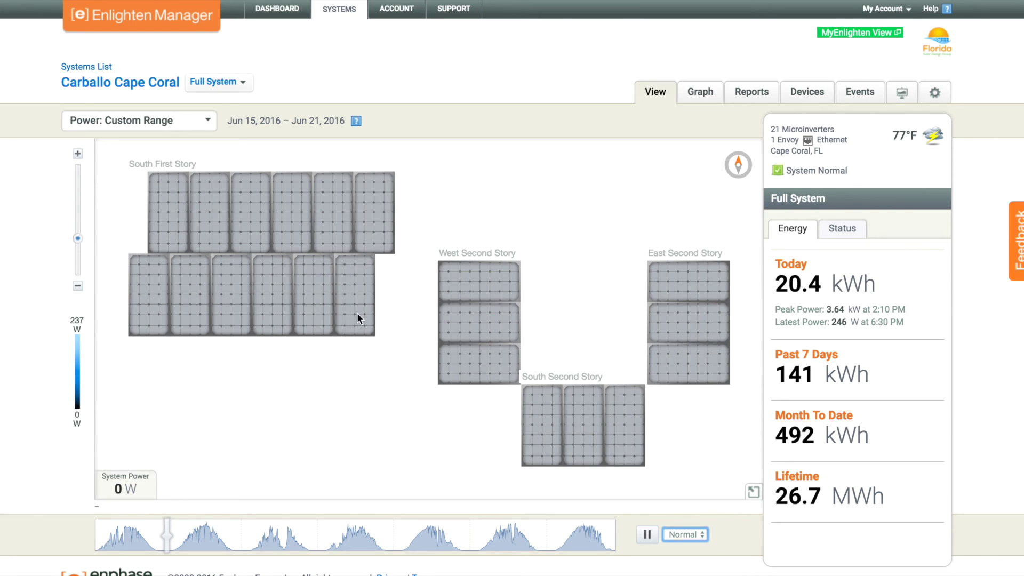
Set the power range to April 10–16, 2016, play it back, and show the 21-microinverter device status
click(208, 120)
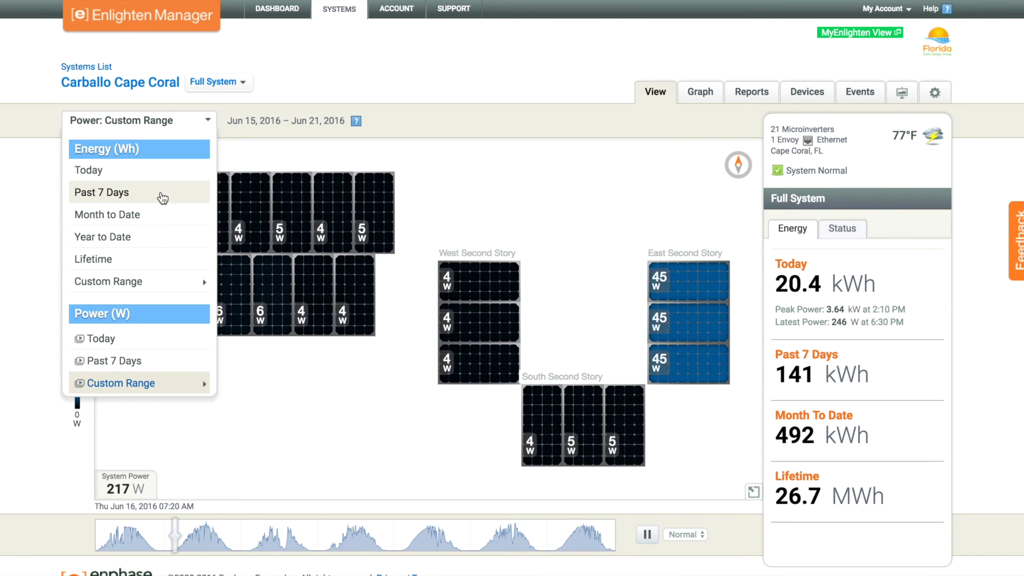
mouse_move(171, 383)
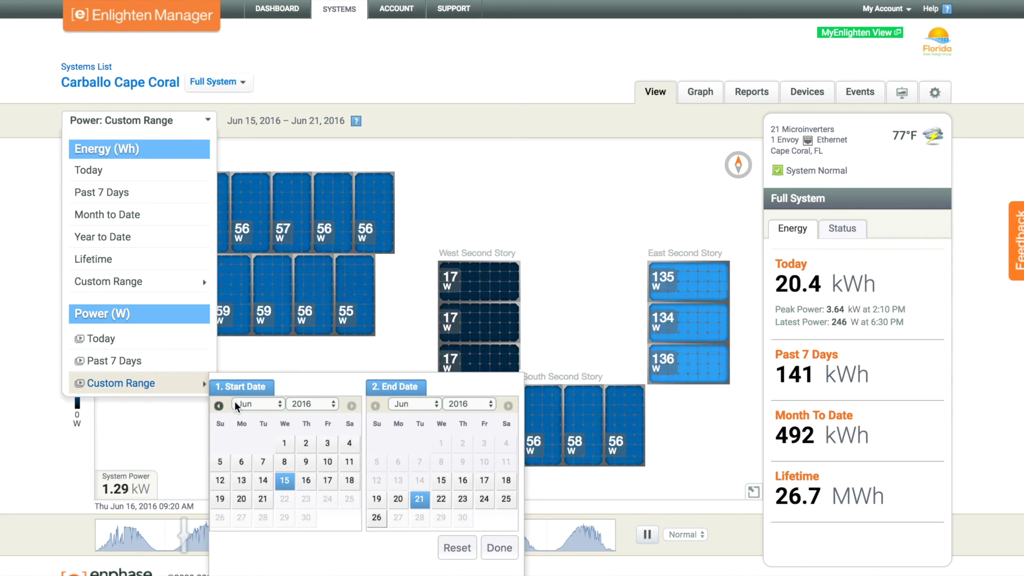
click(236, 406)
click(245, 379)
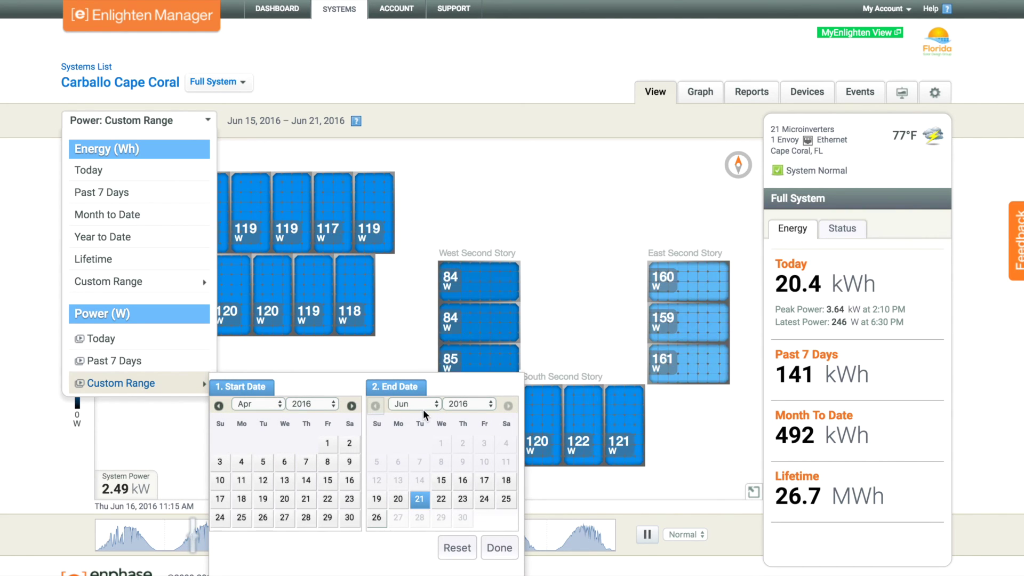
click(424, 405)
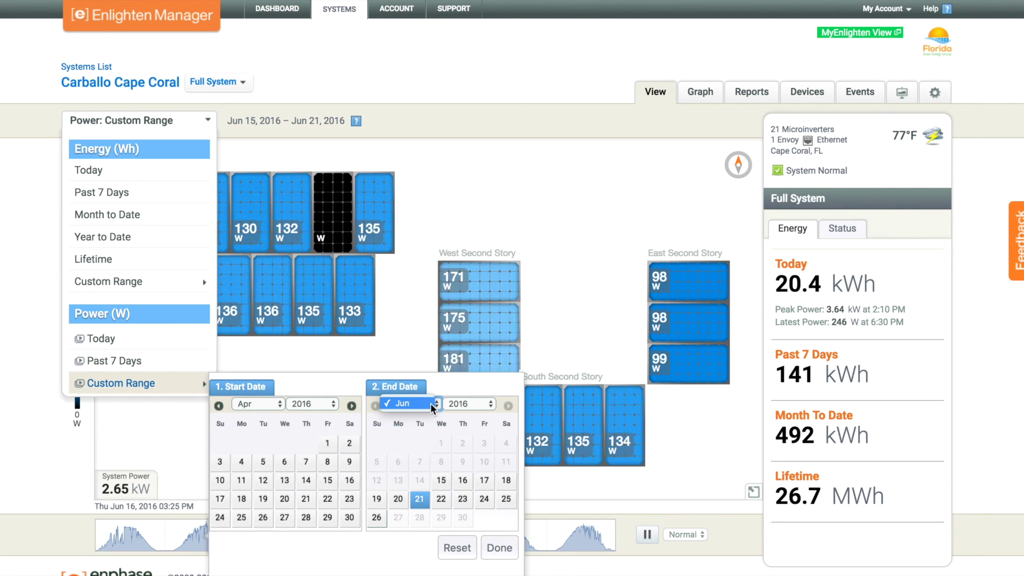
click(430, 403)
click(219, 480)
click(506, 480)
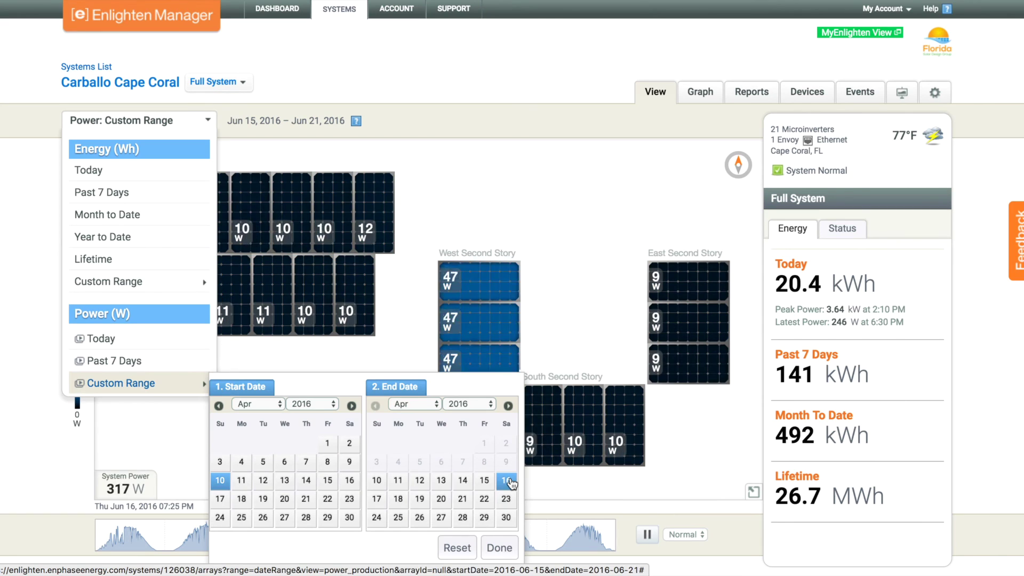
click(504, 543)
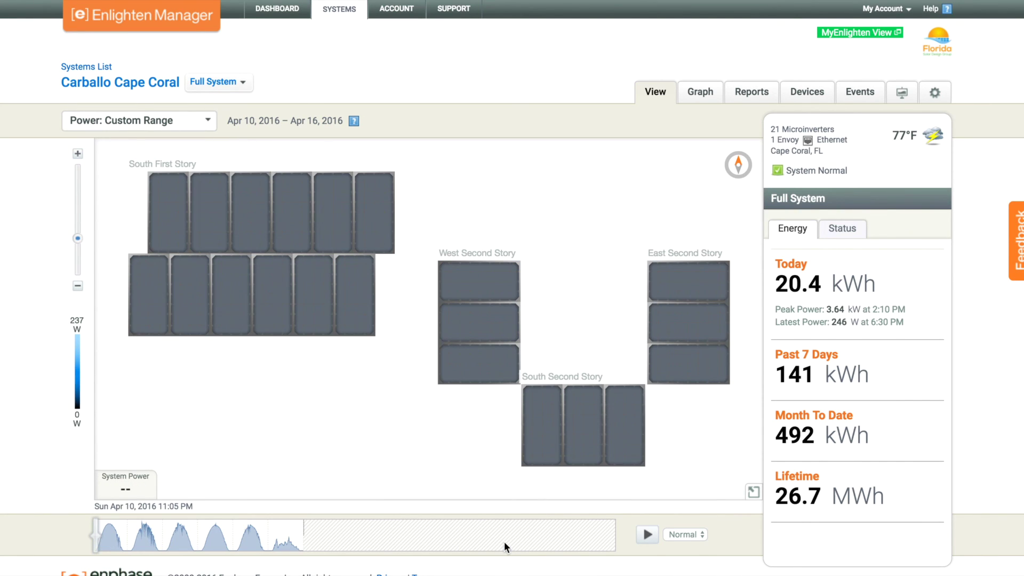
click(101, 529)
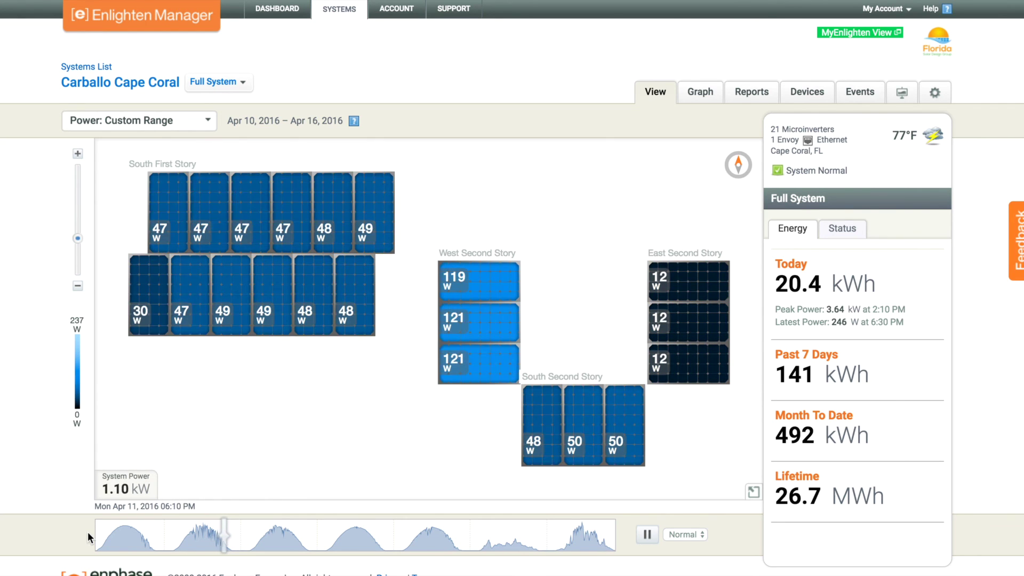
click(843, 229)
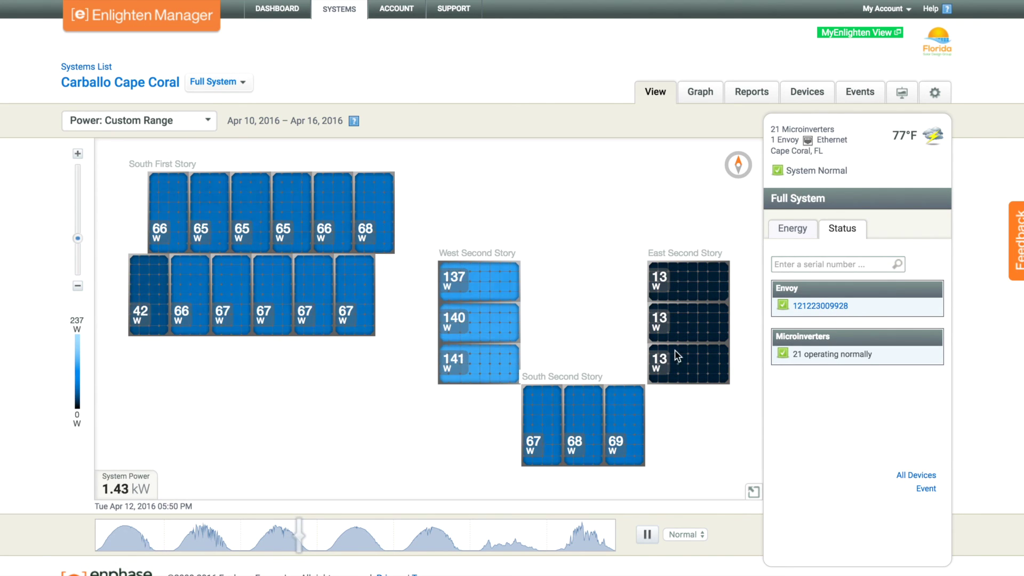
Open the top-right South First Story panel's microinverter and graph its June 20–26 power, peaking at 198 W
click(360, 203)
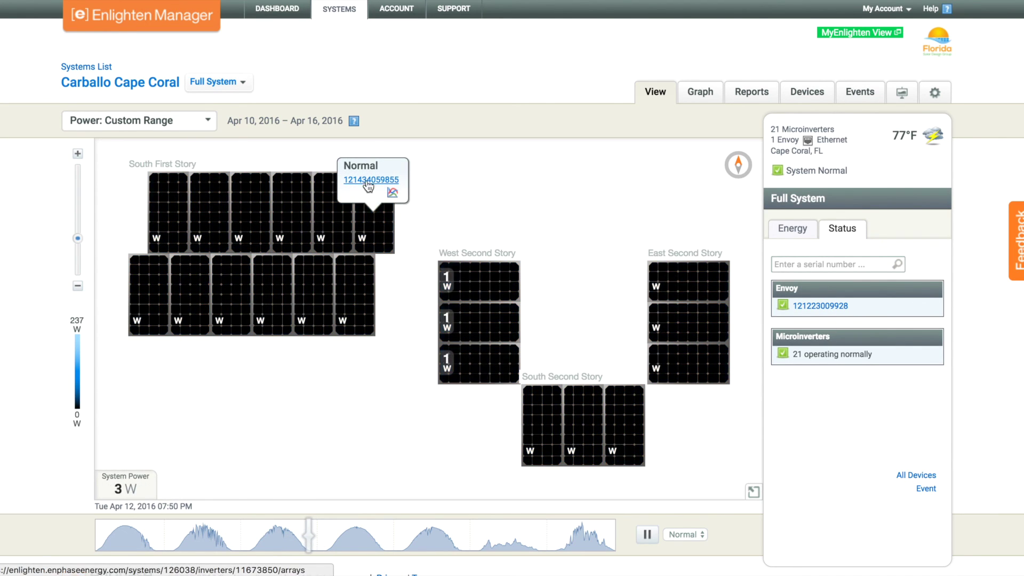
click(370, 180)
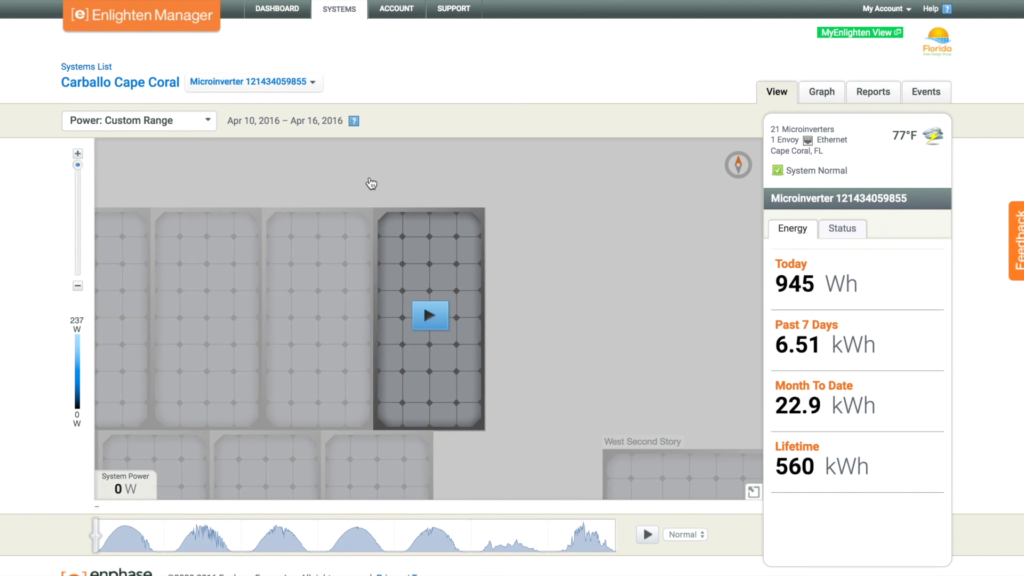
click(426, 316)
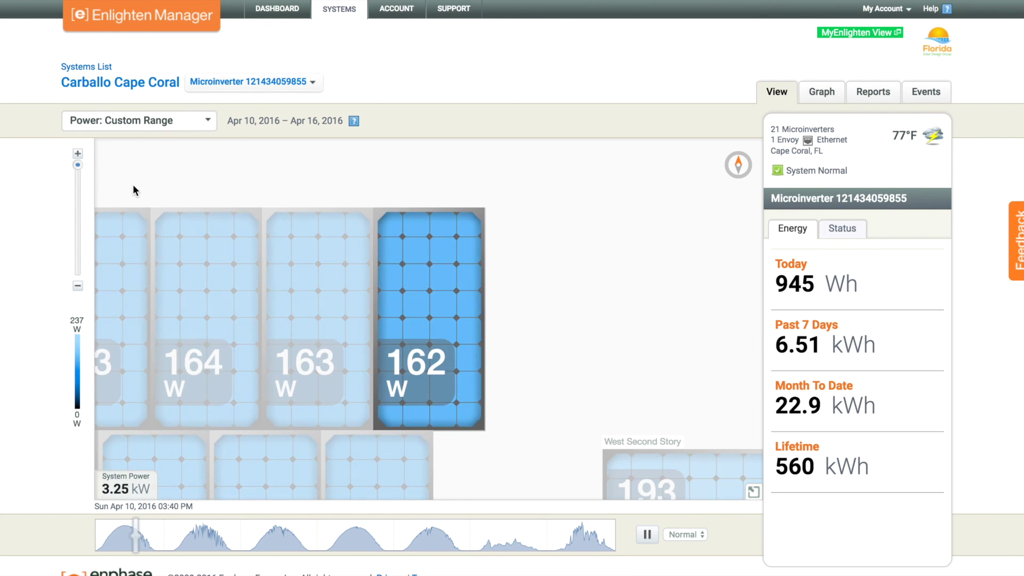
click(823, 96)
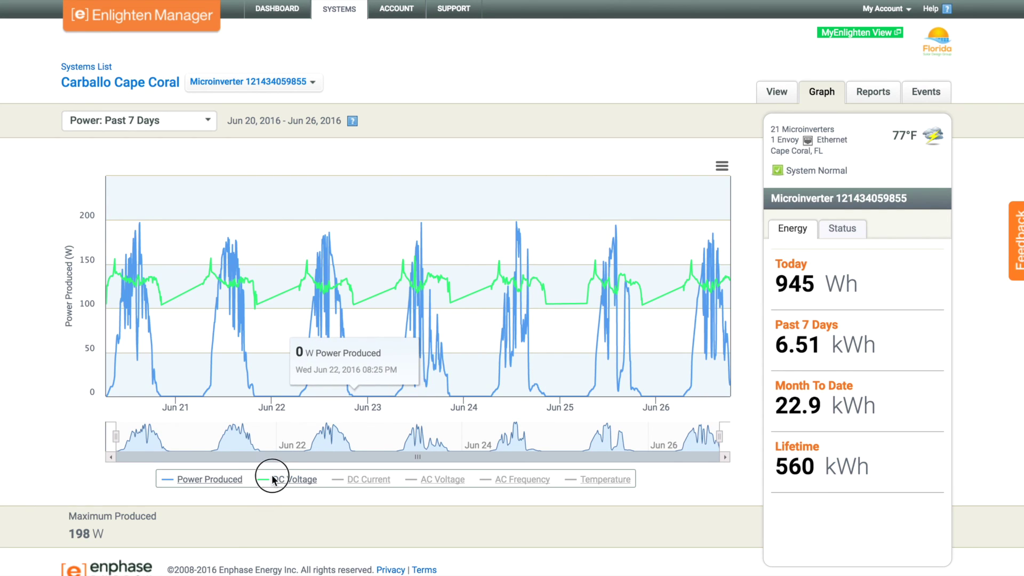
Toggle DC Voltage, DC Current, AC Voltage, AC Frequency and Temperature on and off the microinverter graph
click(293, 478)
click(293, 479)
click(384, 482)
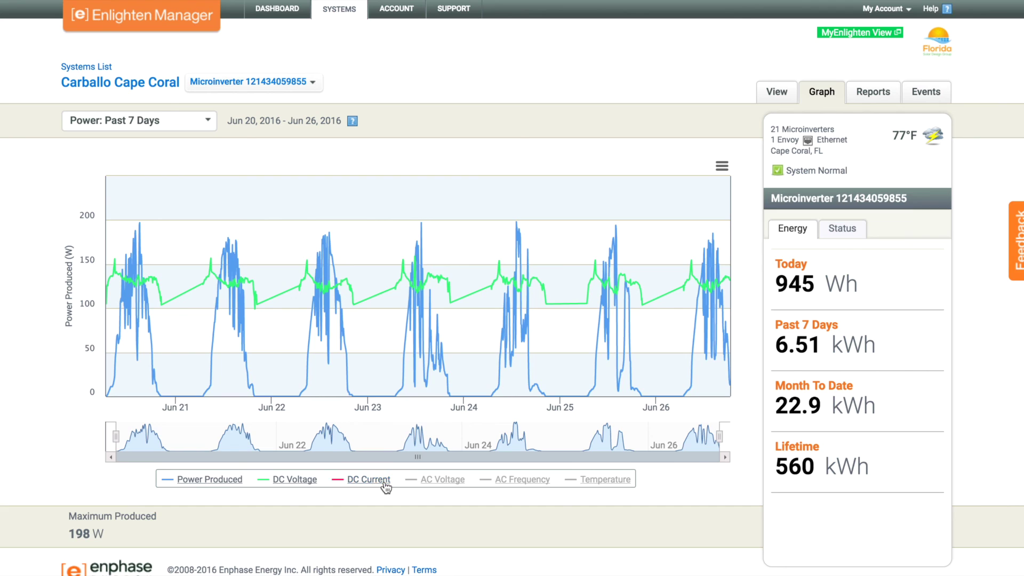
click(386, 483)
click(439, 480)
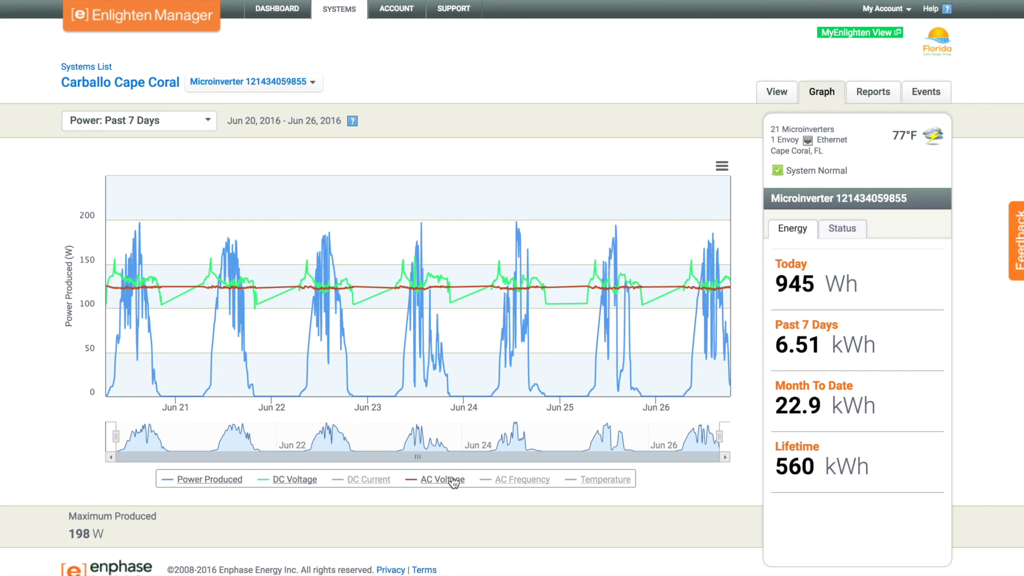
click(453, 482)
click(515, 482)
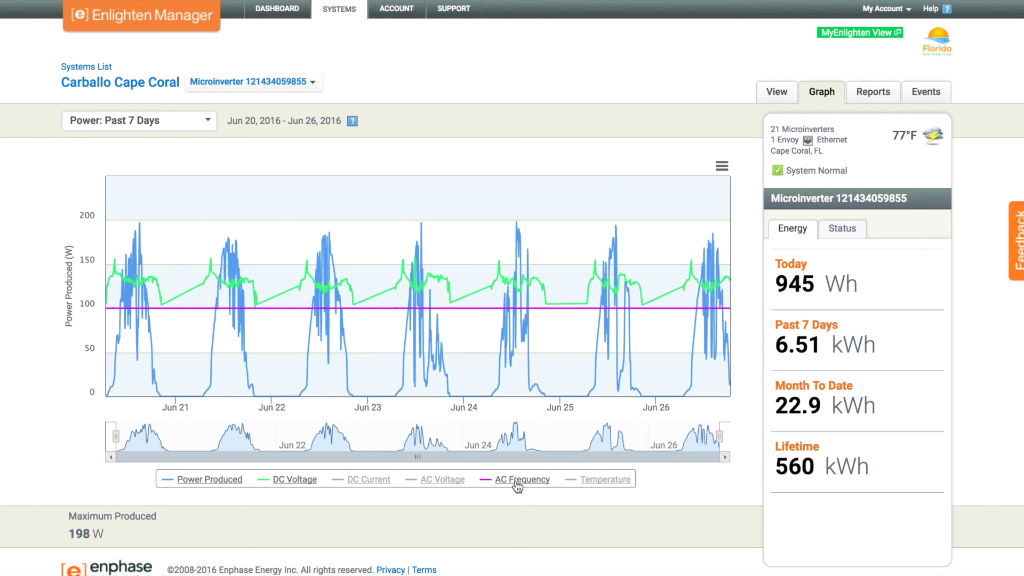
click(517, 482)
click(597, 480)
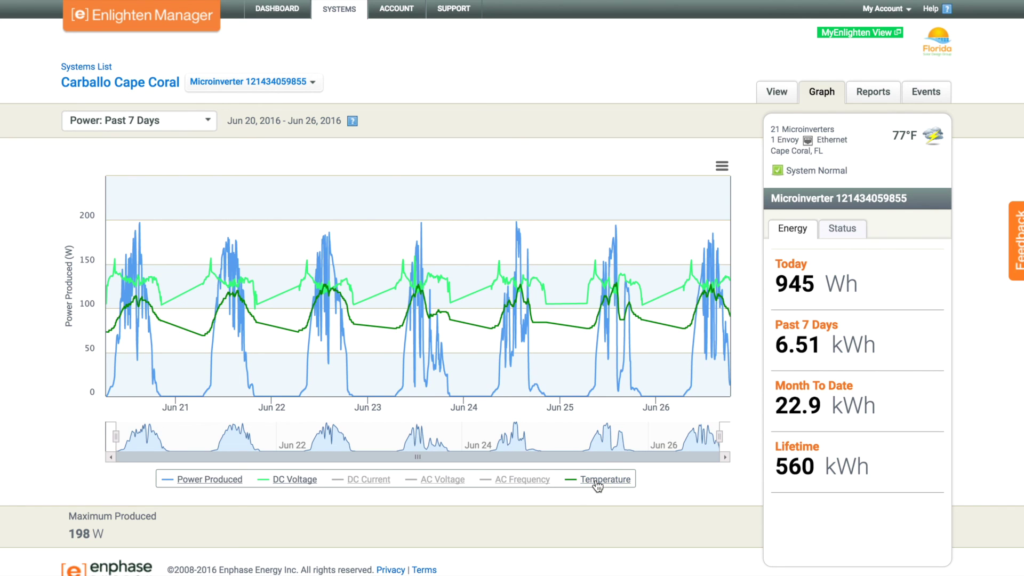
Overlay DC Current, AC Voltage, AC Frequency and Temperature with DC Voltage, then open Reports
mouse_move(556, 326)
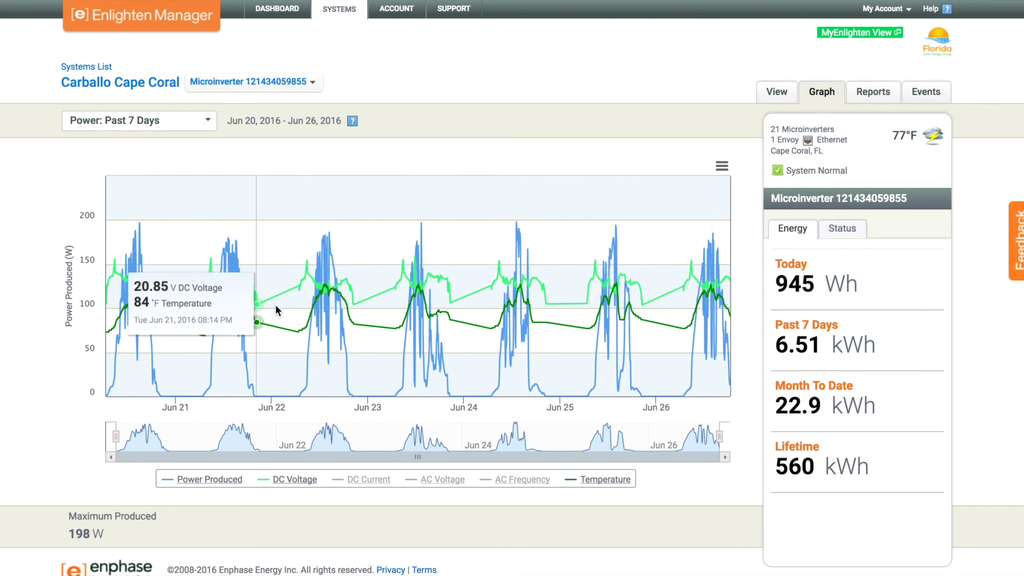
click(605, 478)
click(366, 479)
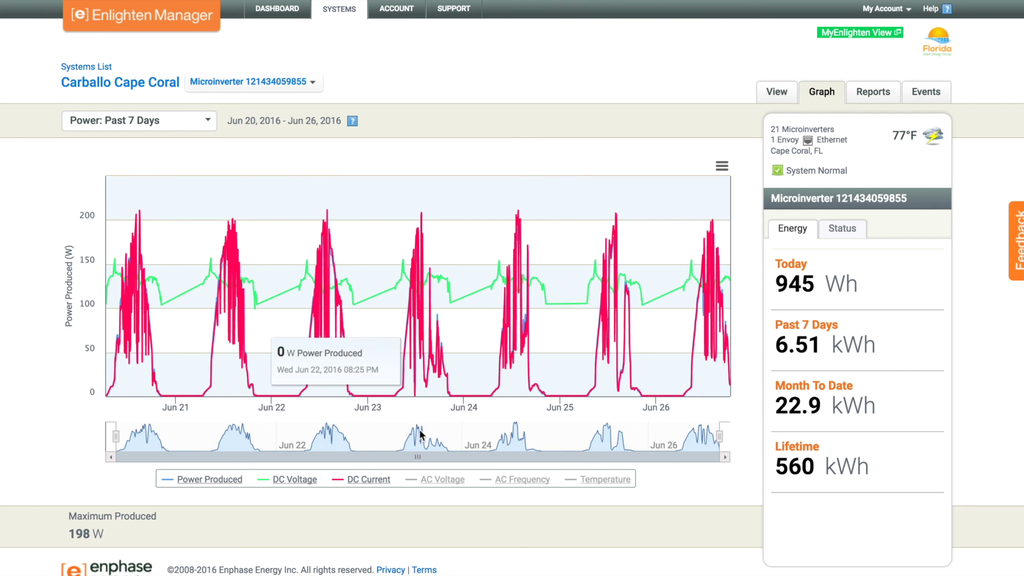
click(438, 479)
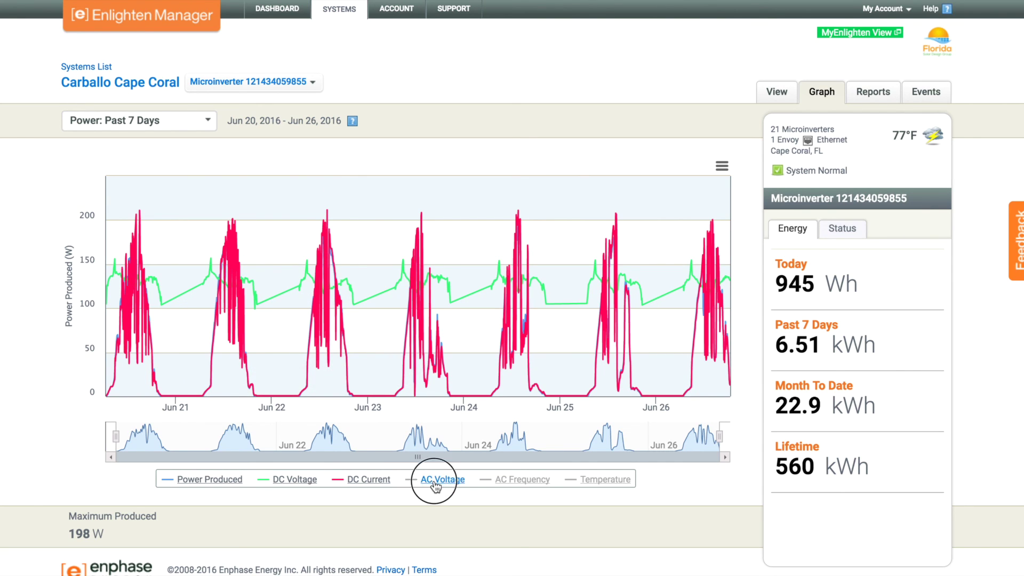
click(517, 482)
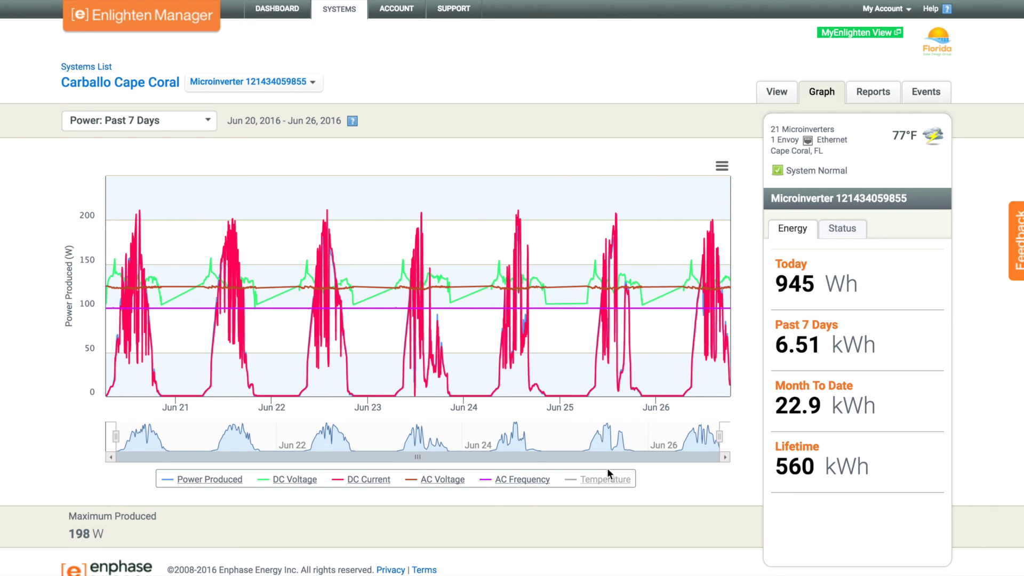
click(605, 483)
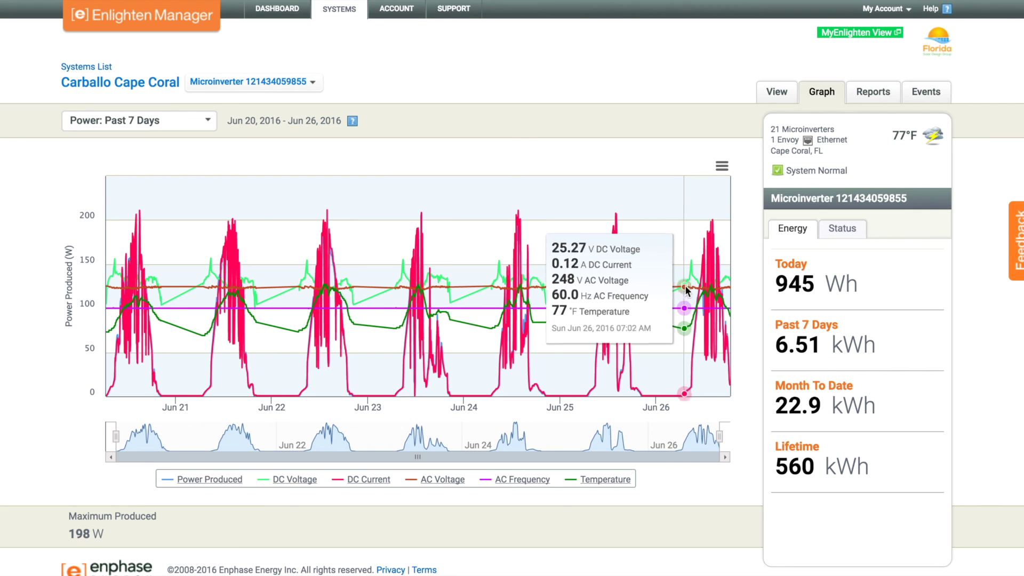
click(867, 93)
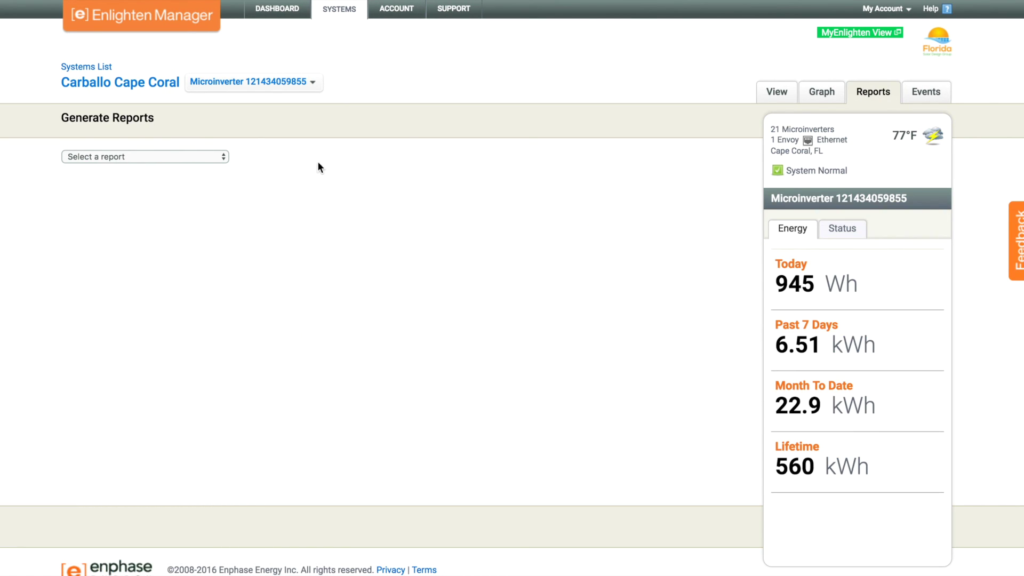
Check the available reports and the empty event log, then return to the graph and array map
click(218, 159)
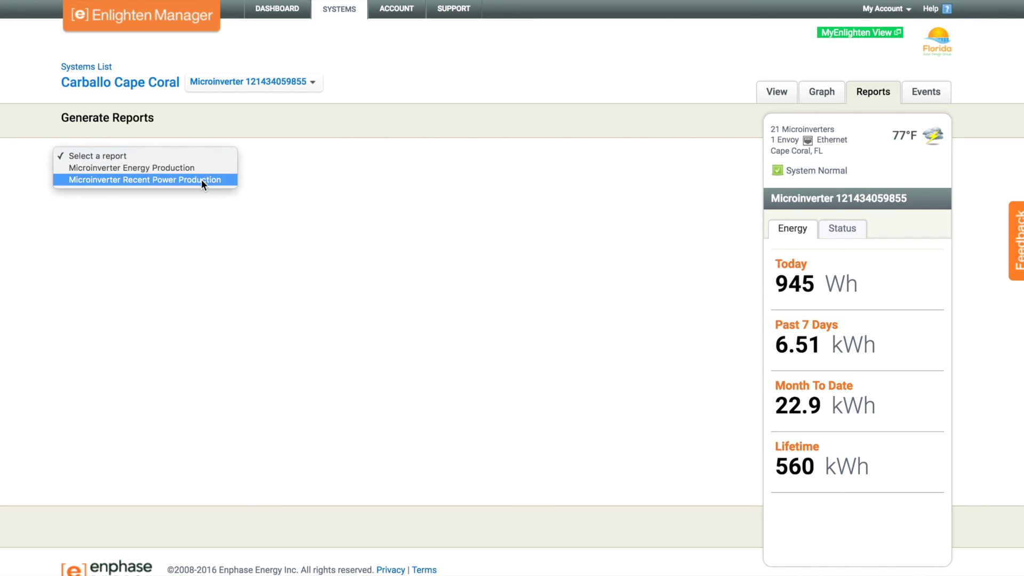
click(939, 91)
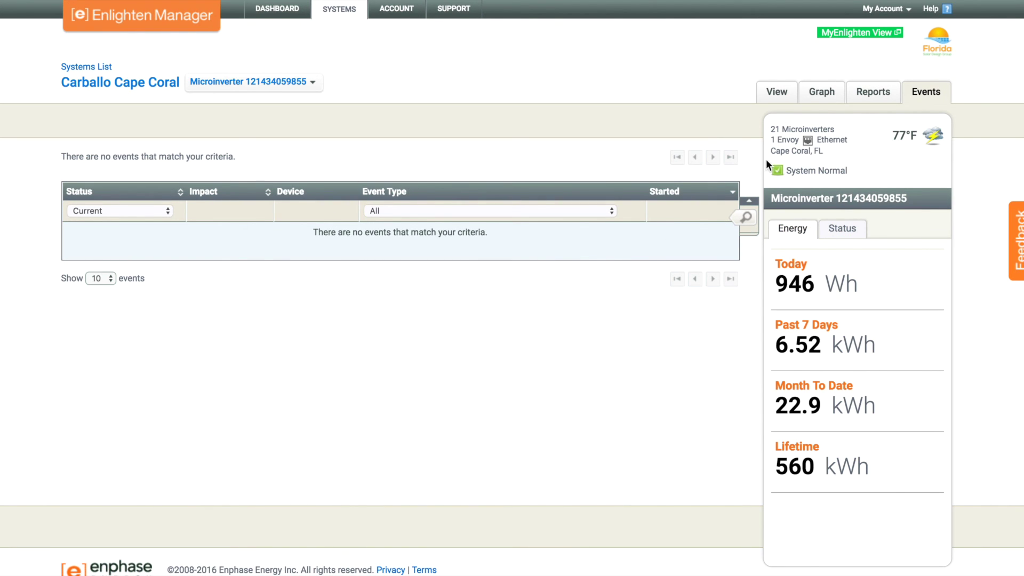
click(821, 94)
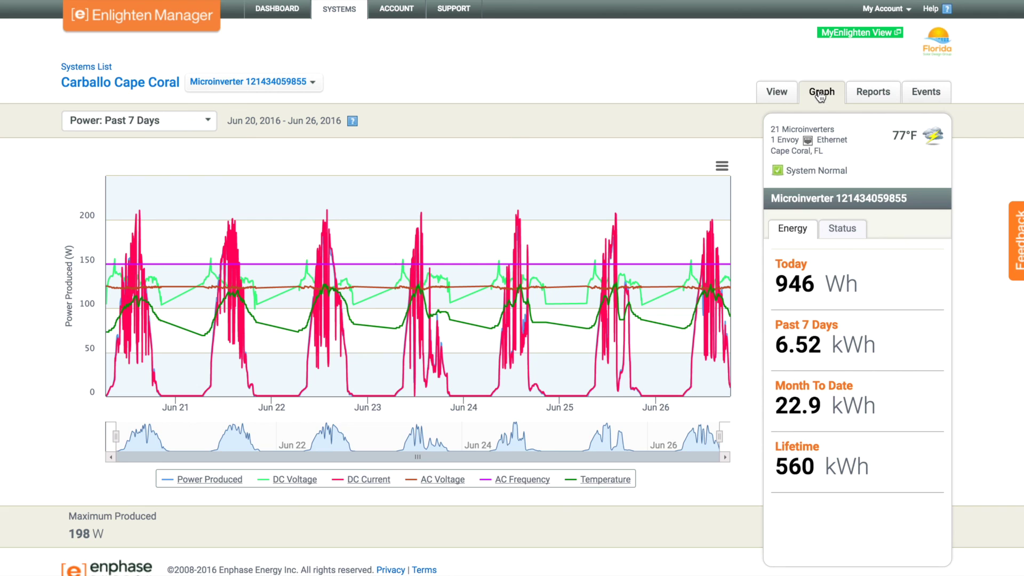
click(777, 94)
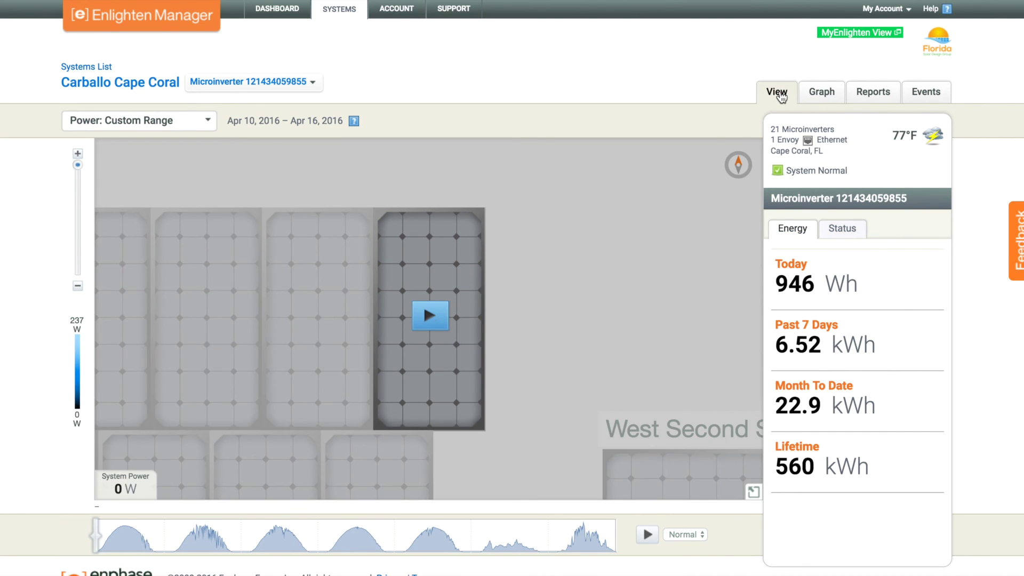
Recheck the event log, return to the array map, and open the device dropdown
click(934, 95)
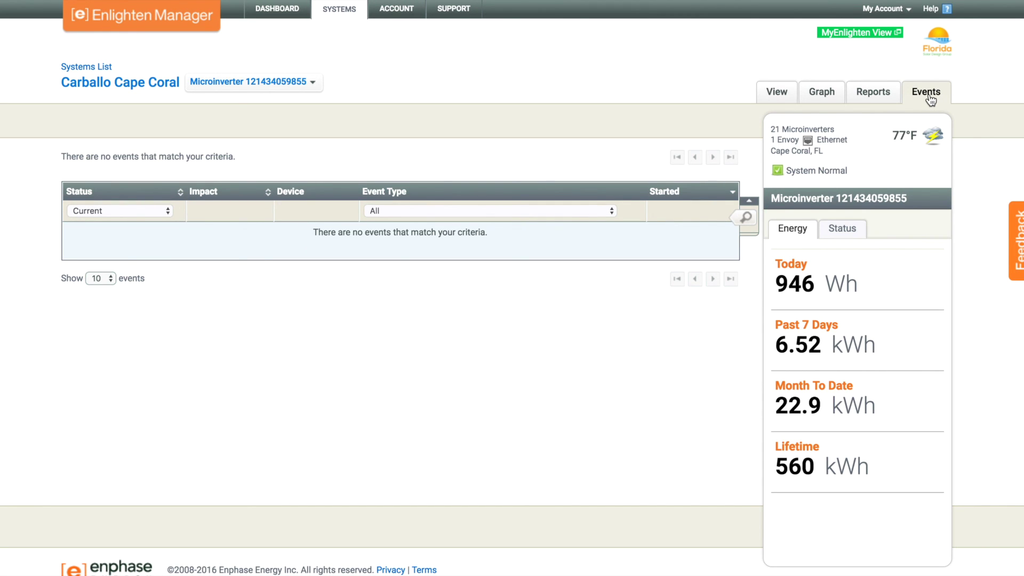
click(777, 92)
click(311, 82)
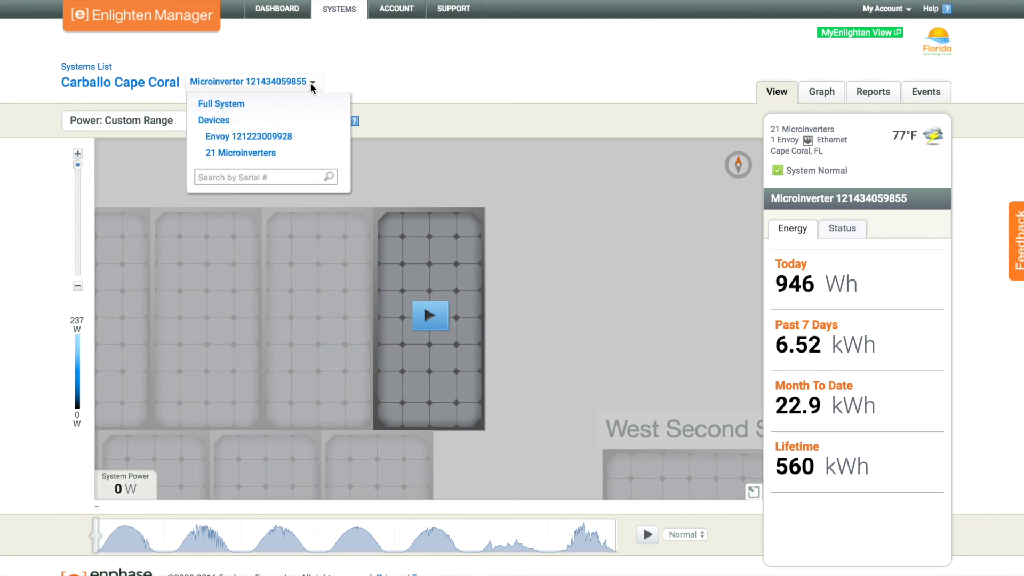
Switch to Full System, show each panel's energy for Today, and open the past 7 days overview
click(245, 111)
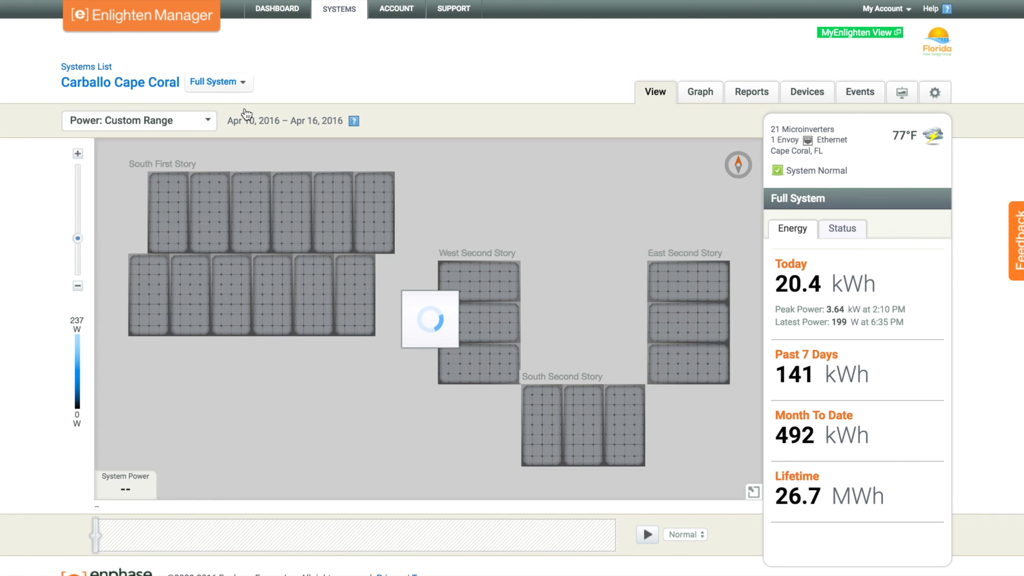
click(205, 120)
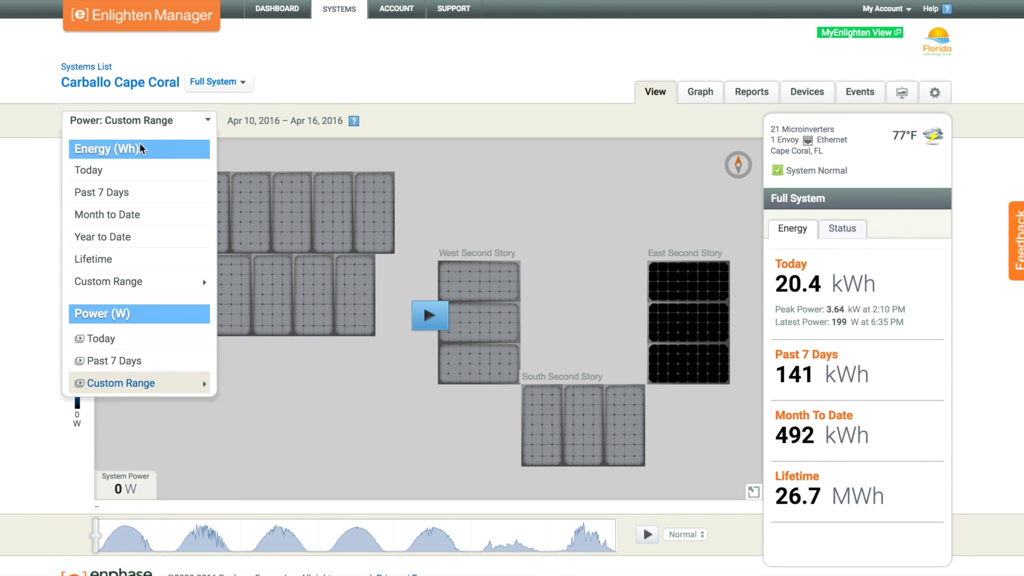
click(103, 173)
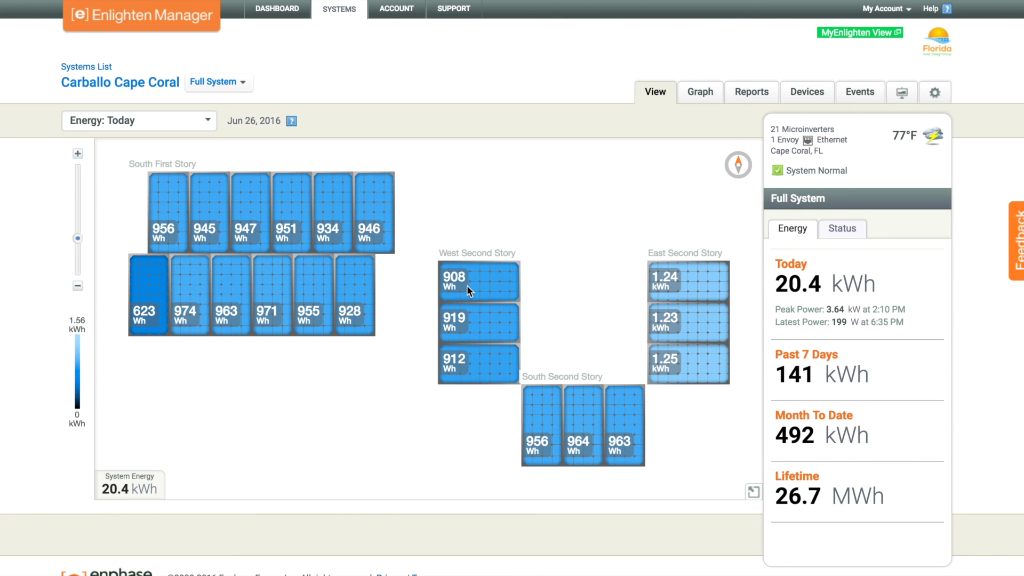
click(901, 95)
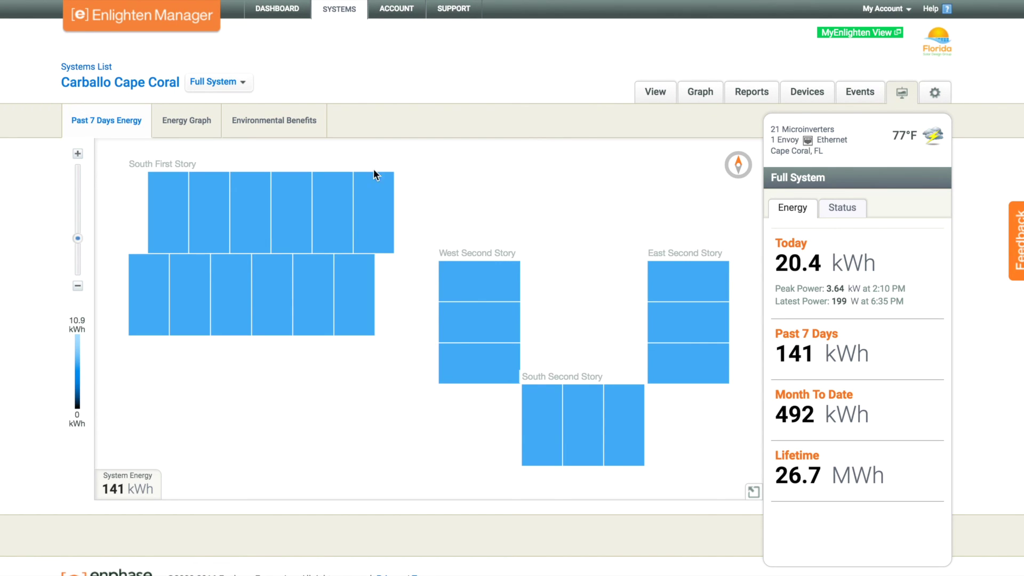
View the 7-day energy chart and environmental benefits, then zoom the past-week panel map in and out
click(189, 125)
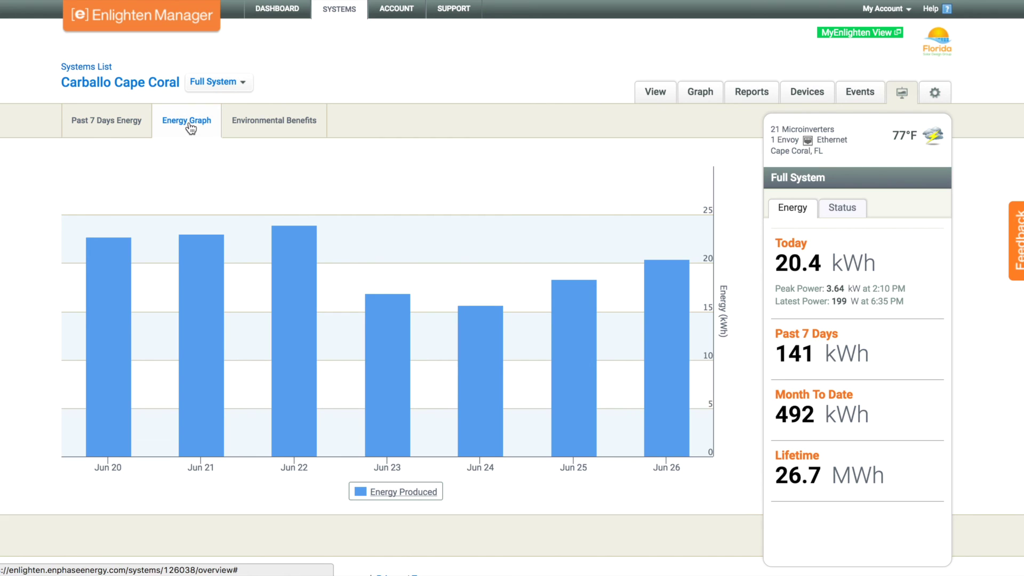
click(274, 124)
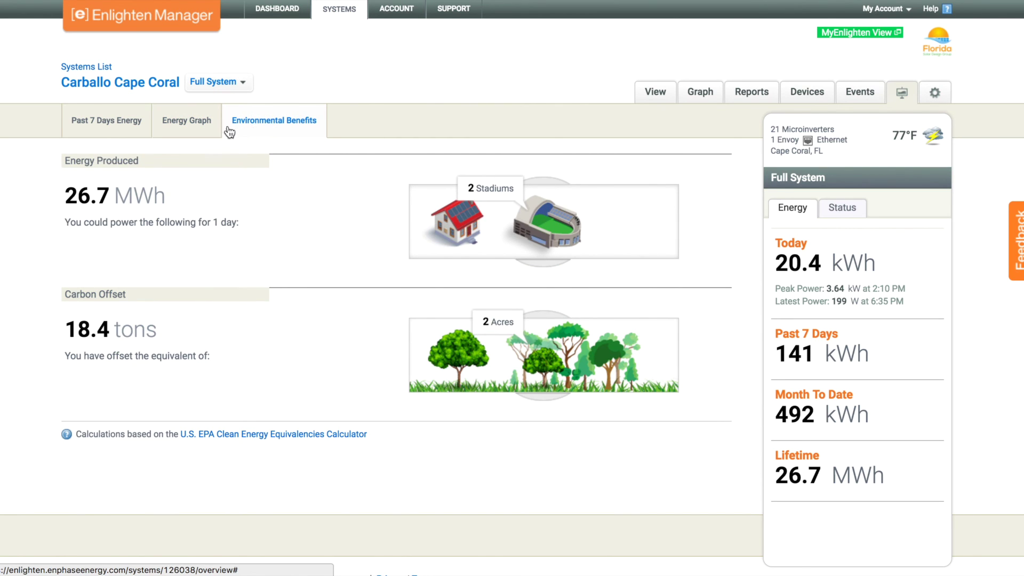
click(114, 127)
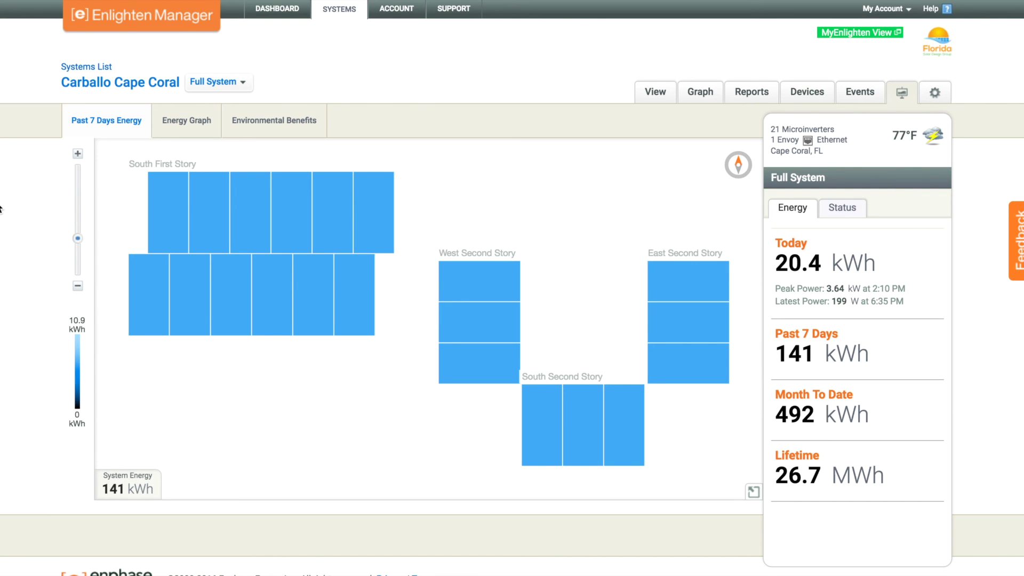
click(77, 154)
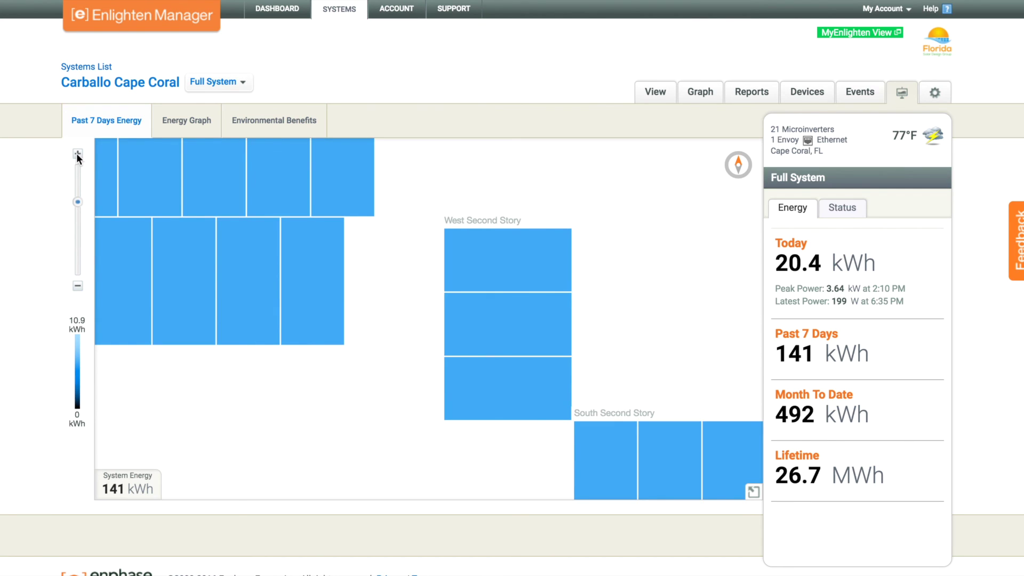
click(77, 154)
click(77, 154)
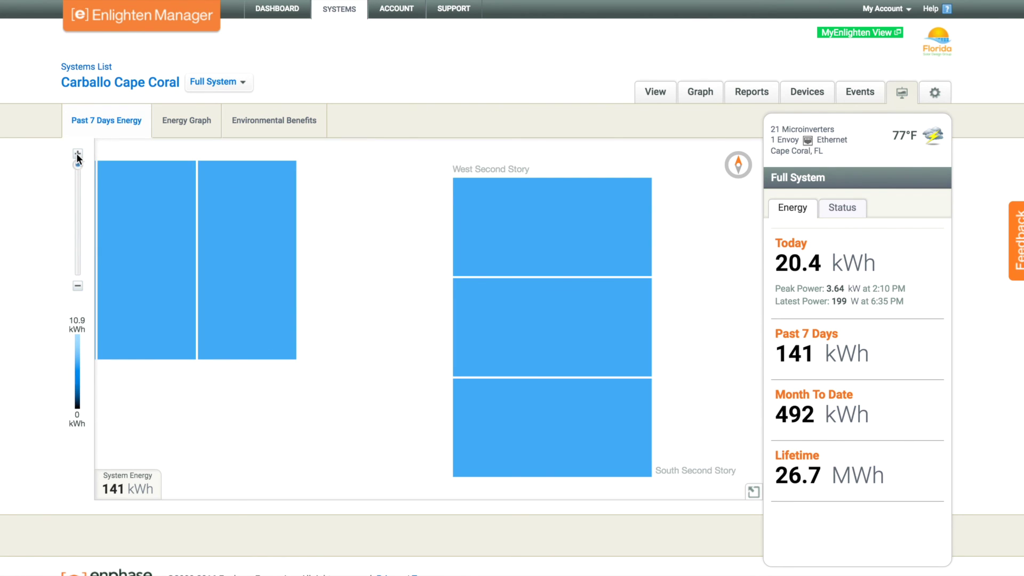
click(77, 286)
click(77, 286)
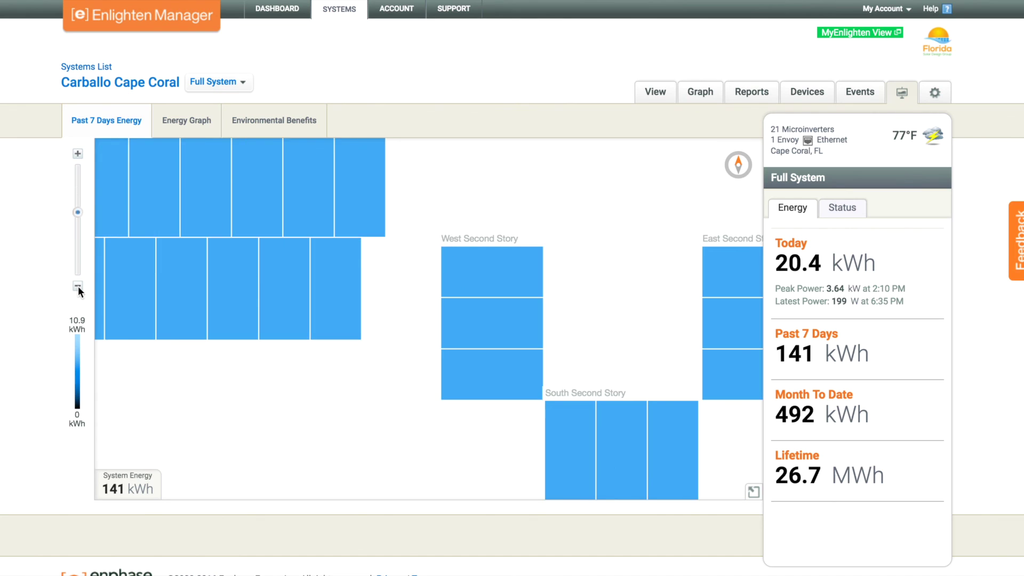
click(77, 286)
Inspect the daily energy bar chart for the past week and open the system's Devices list
click(176, 123)
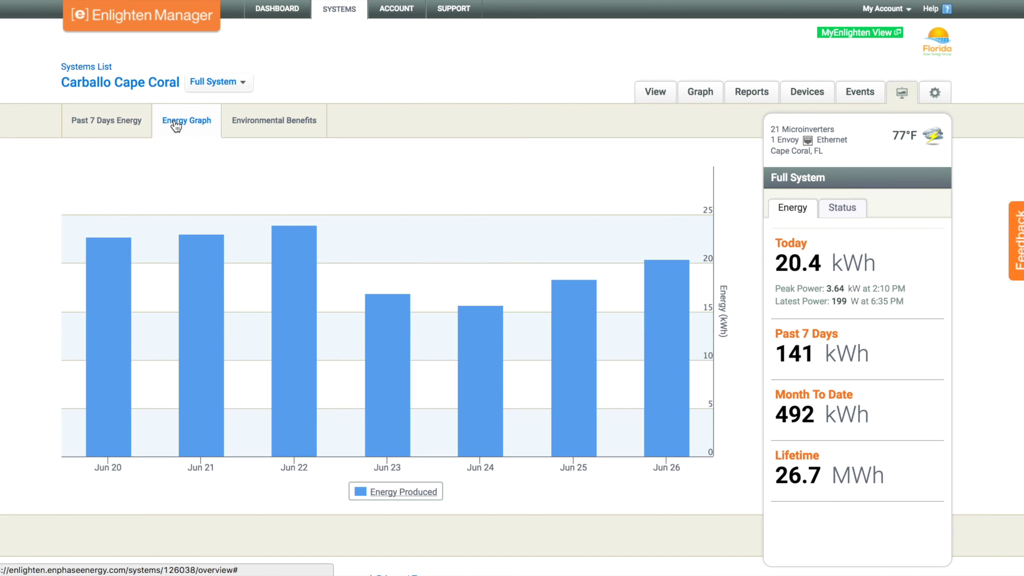
mouse_move(374, 323)
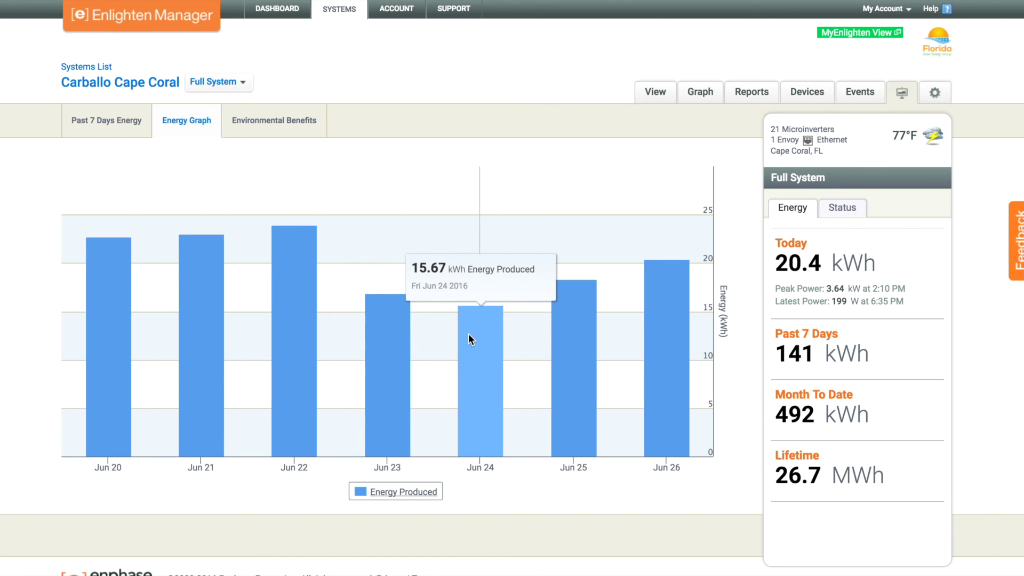
mouse_move(584, 336)
mouse_move(668, 333)
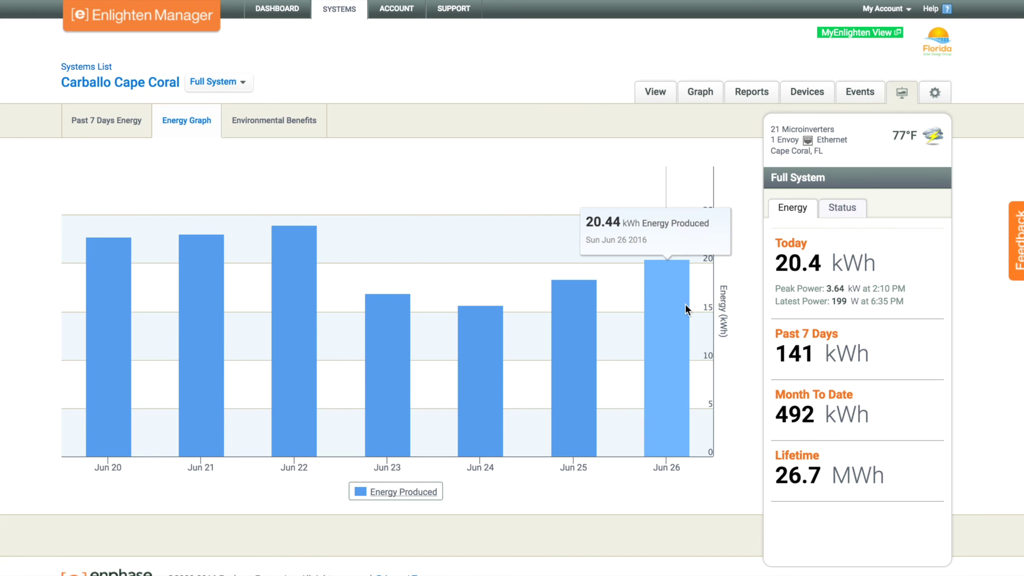
click(806, 95)
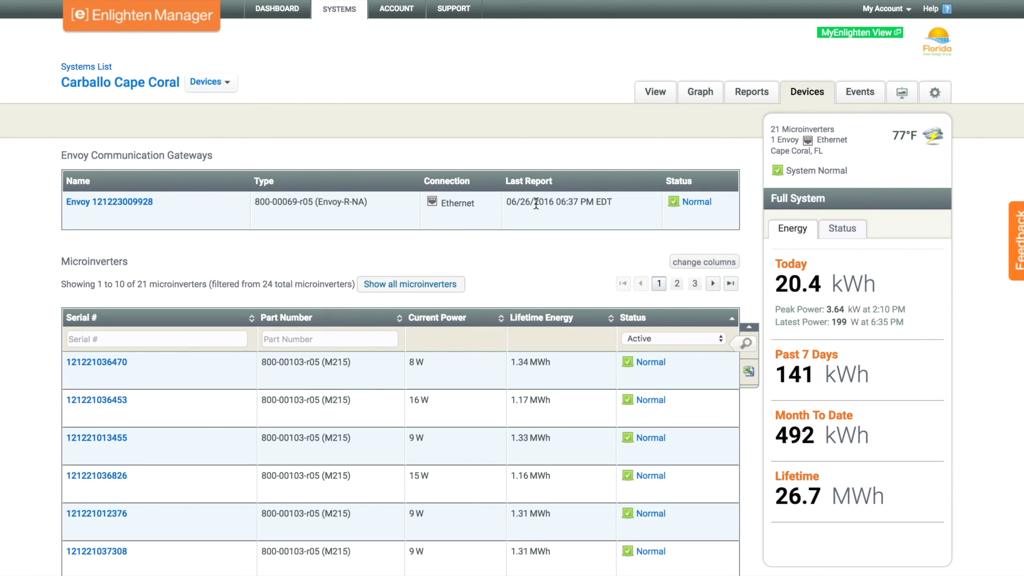
Show 100 microinverters per page and scroll through all 21 listed devices
scroll(454, 224, down, 6)
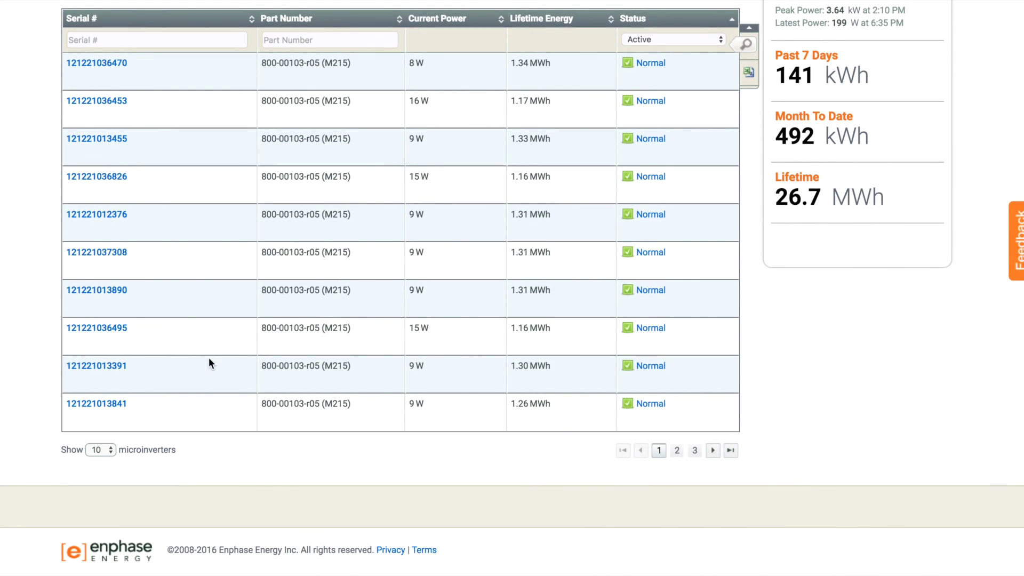
click(110, 450)
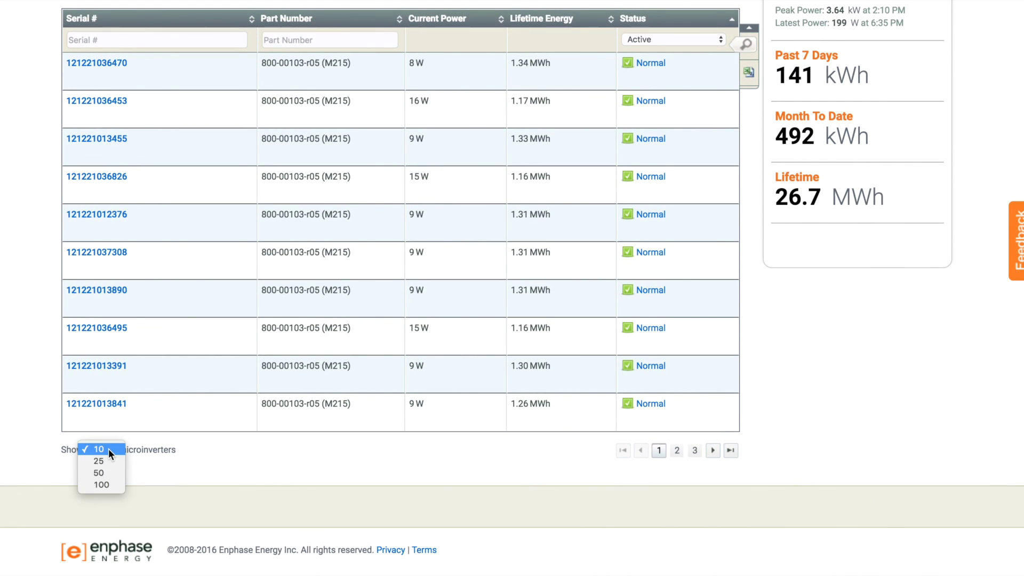
click(100, 484)
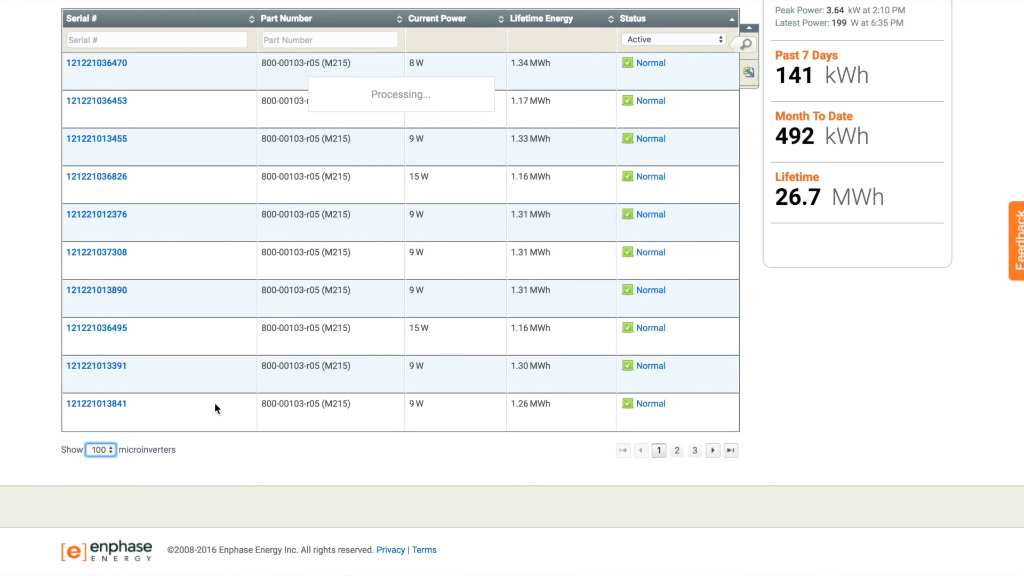
scroll(215, 403, down, 8)
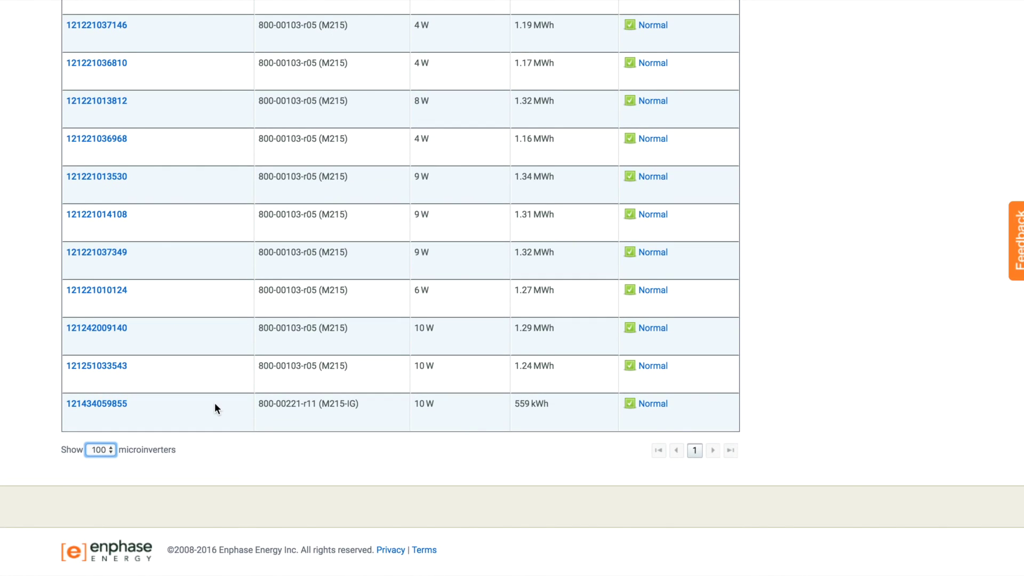
scroll(214, 404, up, 11)
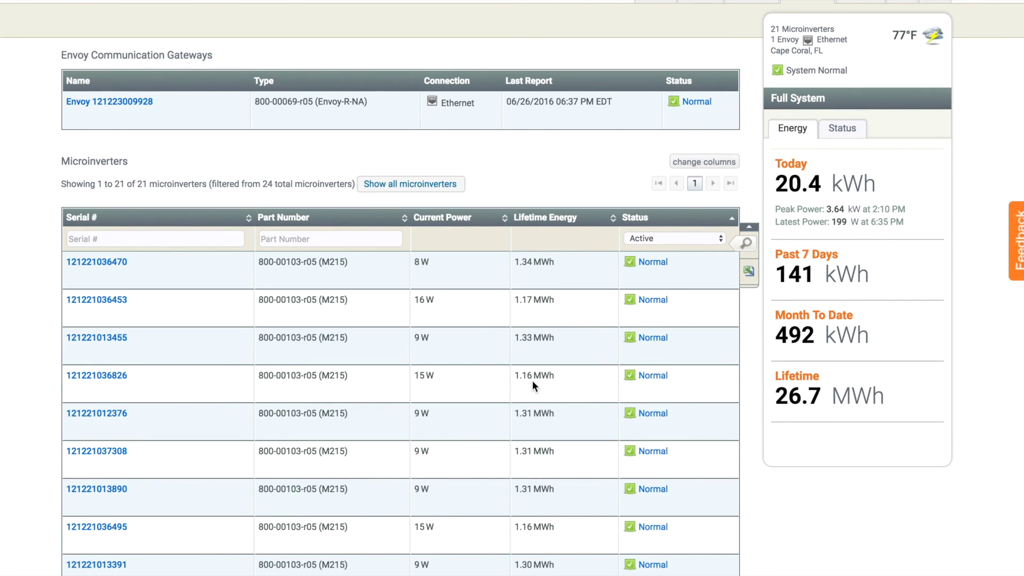
scroll(532, 379, down, 2)
scroll(532, 381, down, 7)
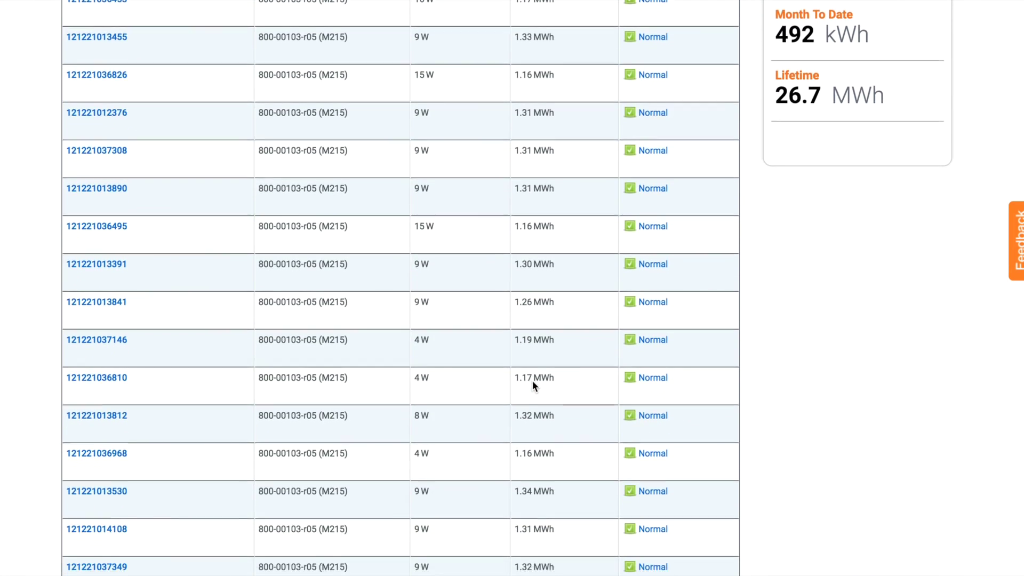
scroll(532, 381, down, 3)
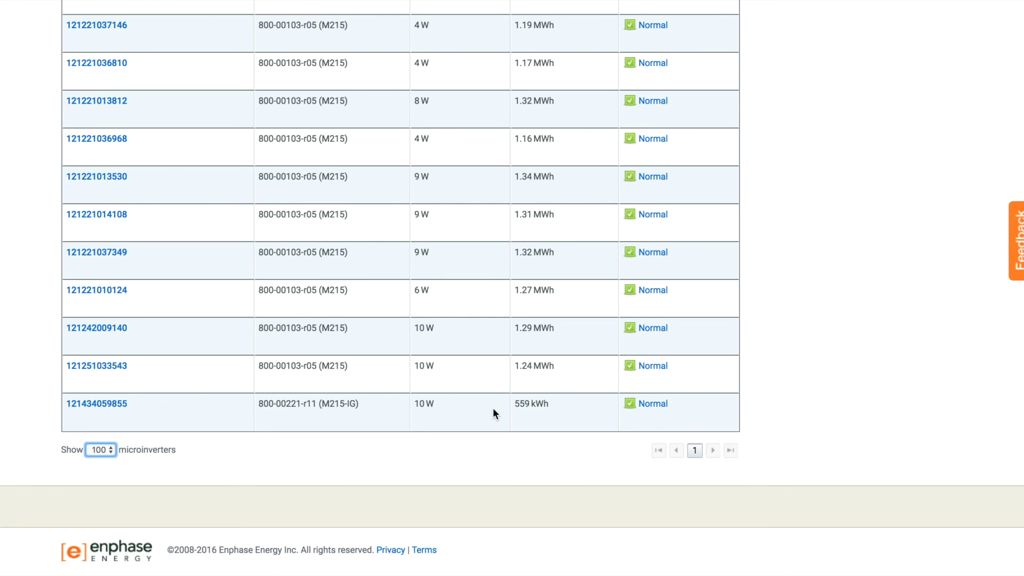
scroll(493, 408, up, 3)
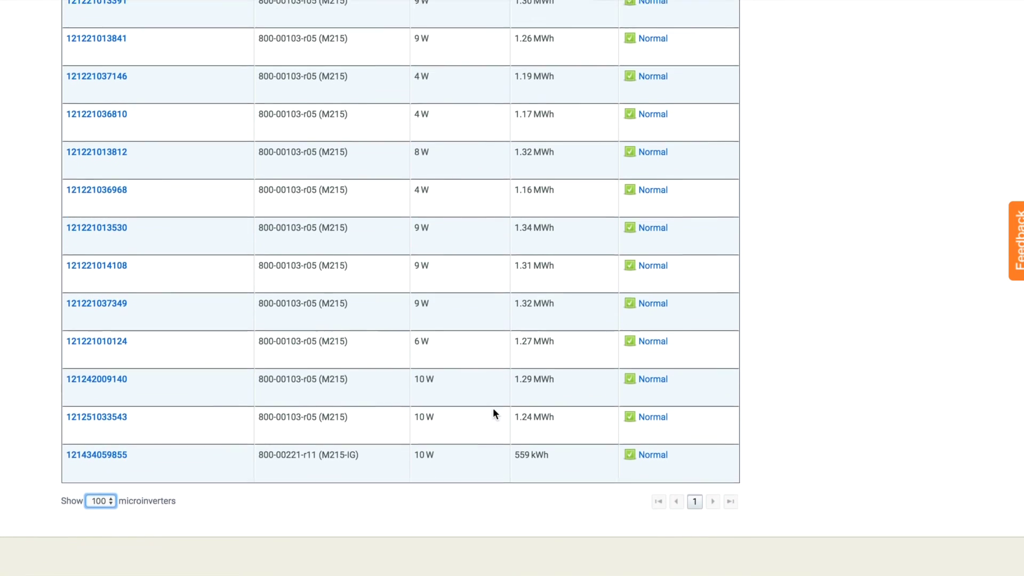
scroll(493, 409, up, 3)
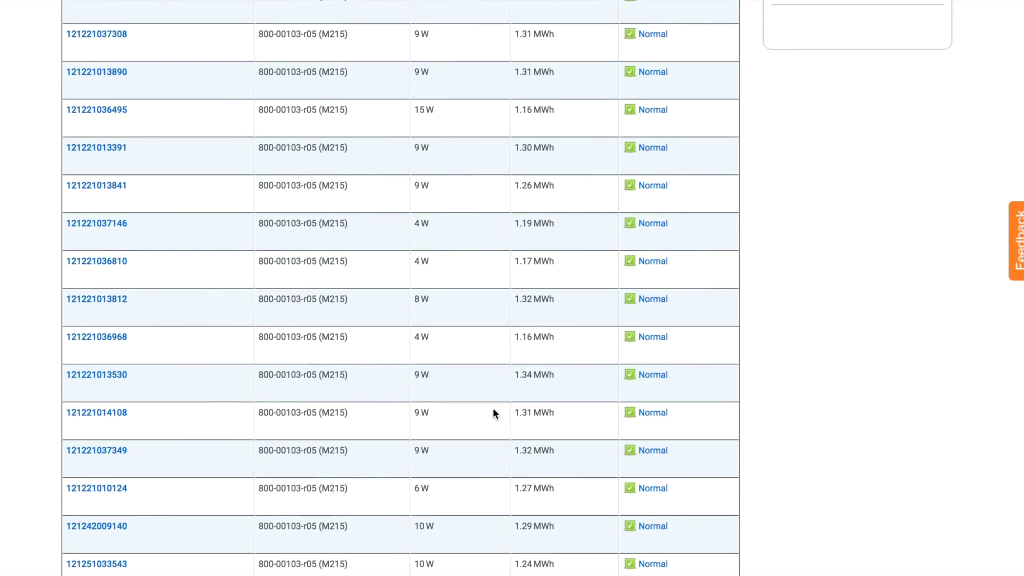
scroll(493, 409, up, 3)
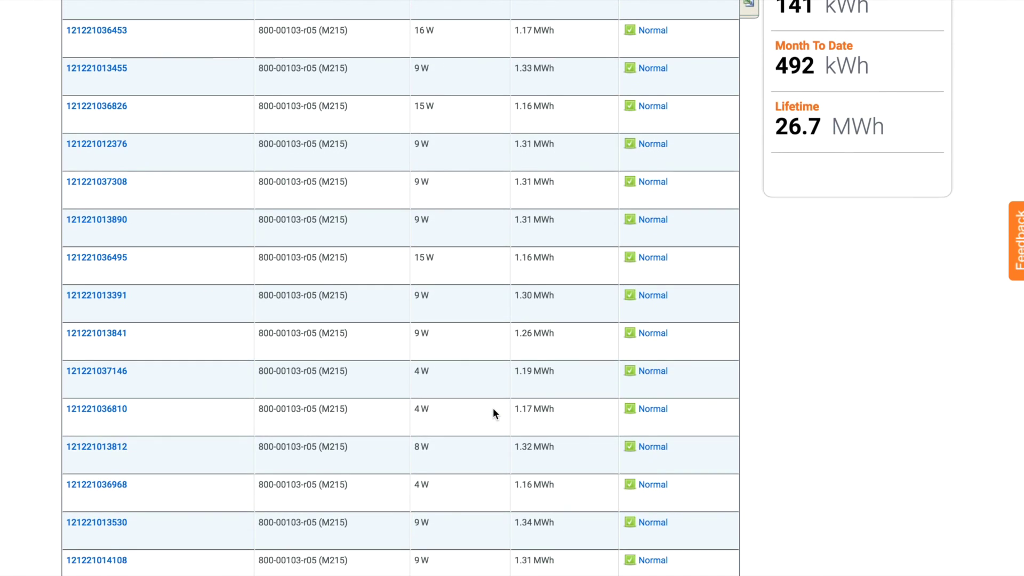
scroll(493, 413, up, 1)
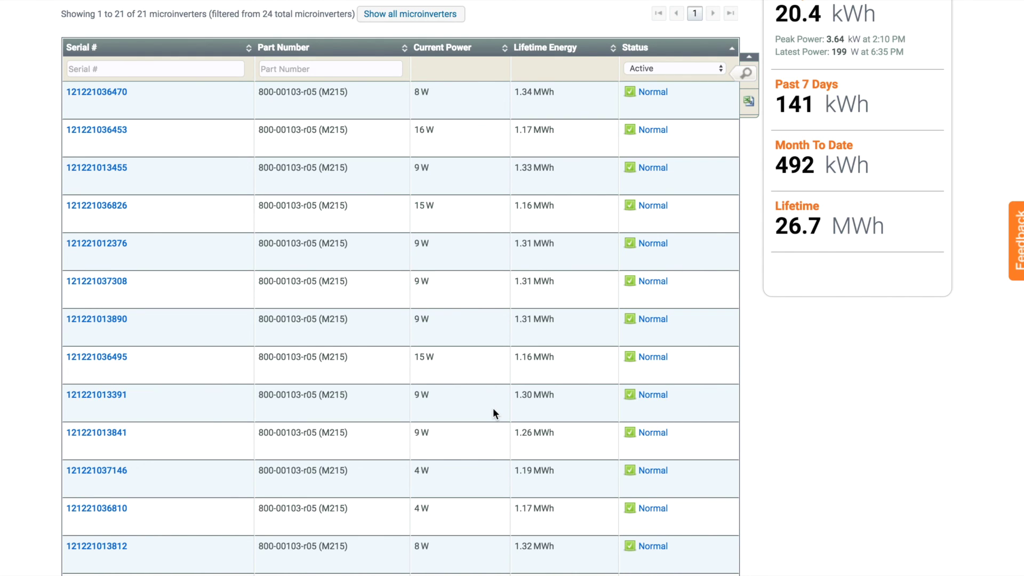
scroll(493, 404, up, 5)
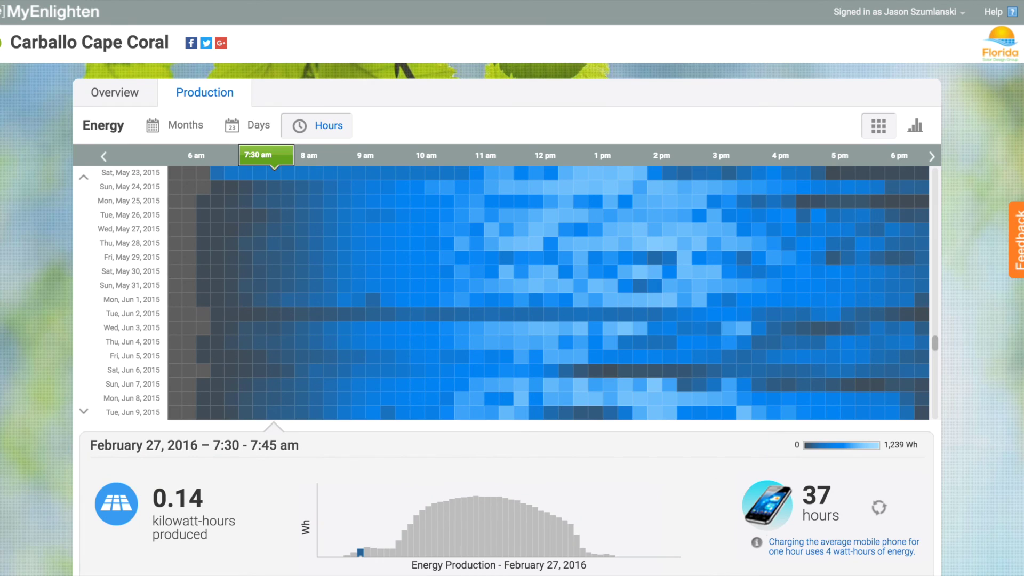
Switch to the Overview and choose Today from the date calendar
click(133, 94)
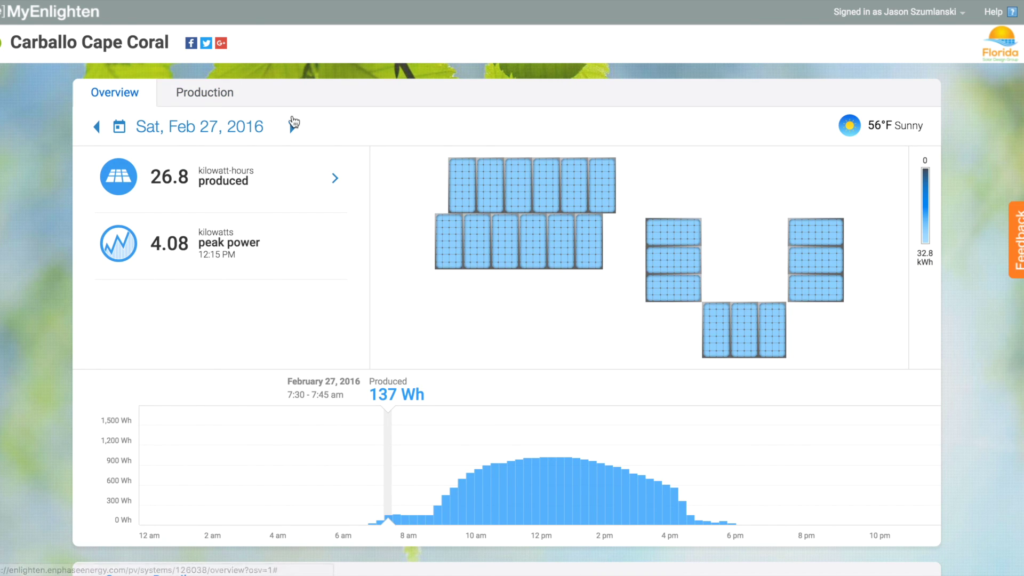
click(258, 128)
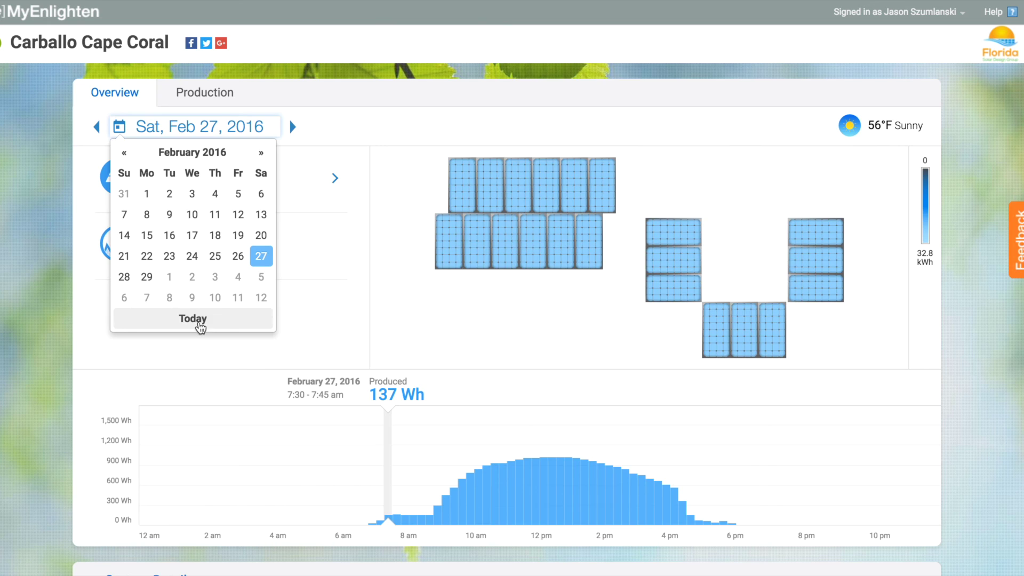
click(200, 321)
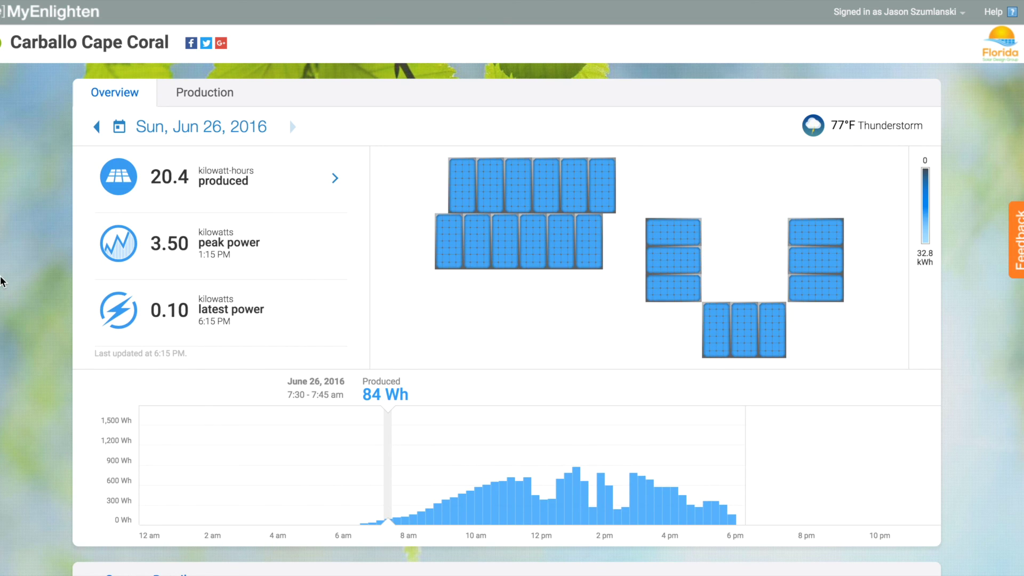